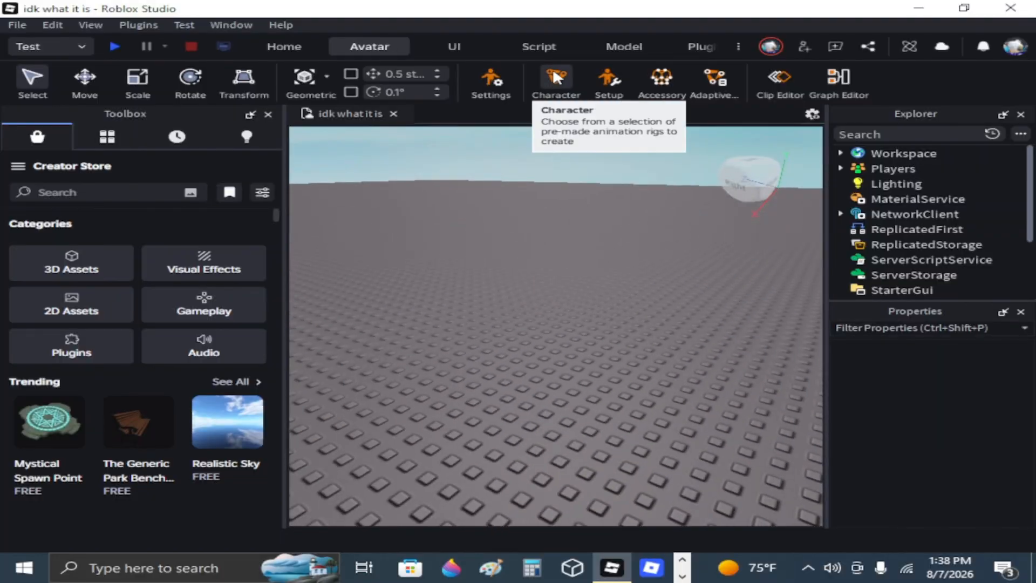
Insert a masculine R6 Block Avatar (2012) rig into the workspace and frame it in the view.
click(556, 80)
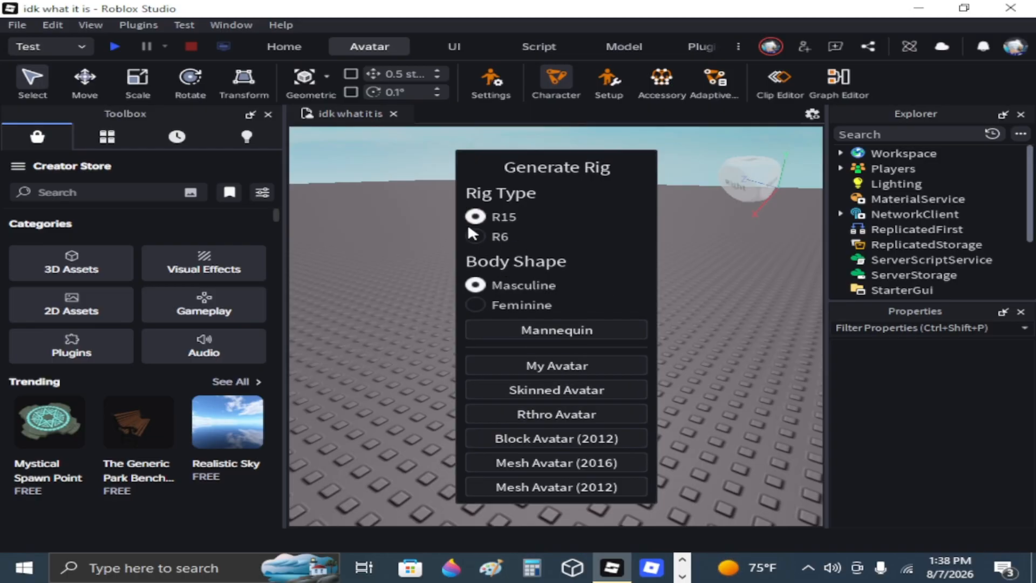
click(475, 236)
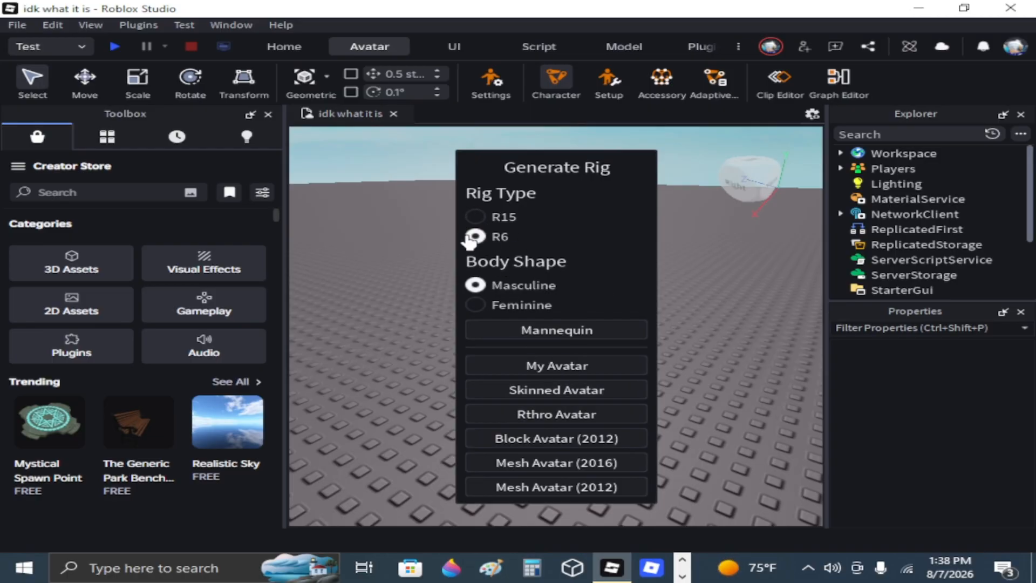
click(590, 436)
key(f)
scroll(782, 195, down, 2)
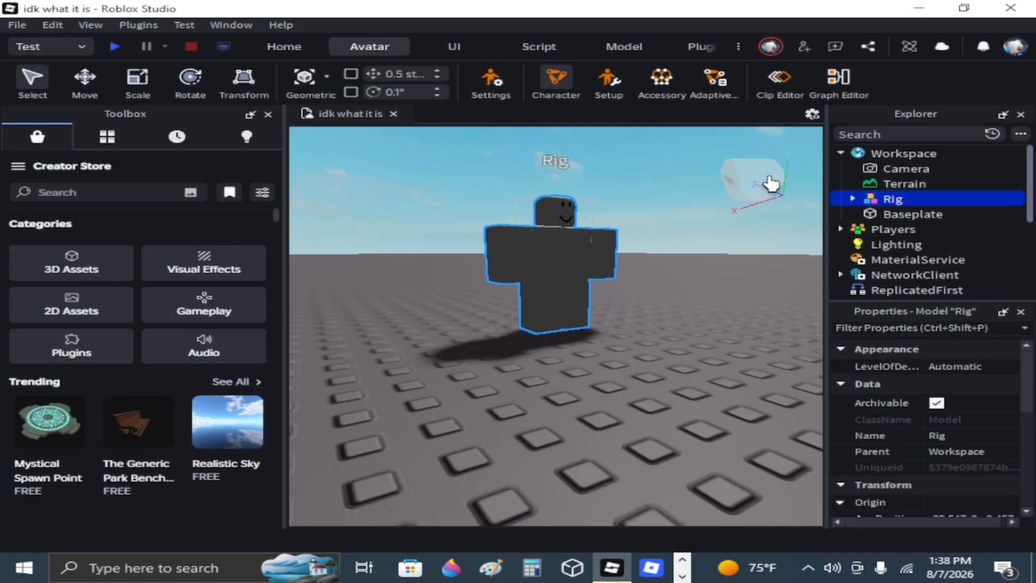
right_drag(772, 176, 700, 178)
scroll(701, 178, up, 3)
scroll(701, 178, down, 2)
Open the block avatar rig in the Animation Clip Editor and look through the installed plugin tools.
click(780, 81)
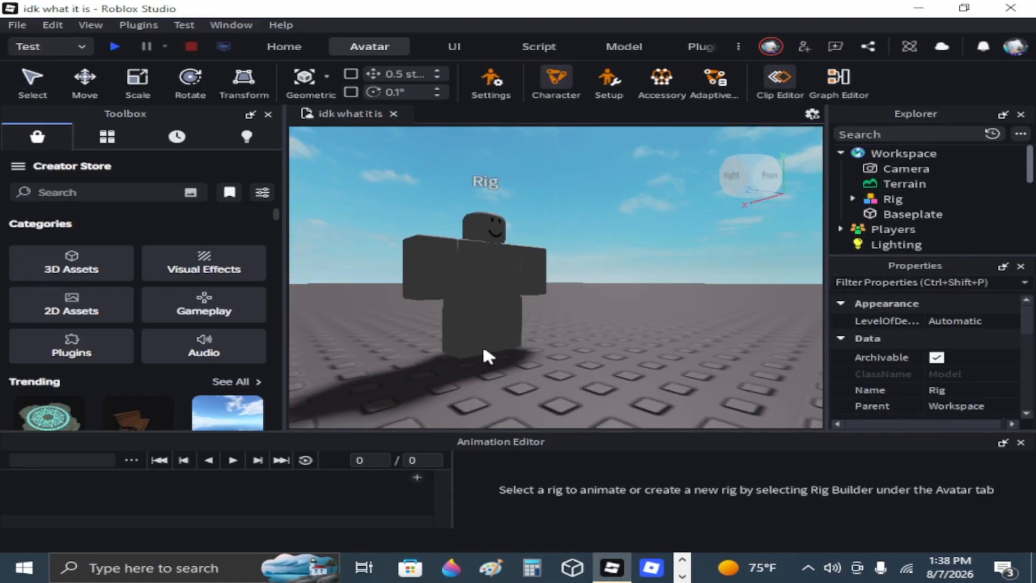
click(484, 350)
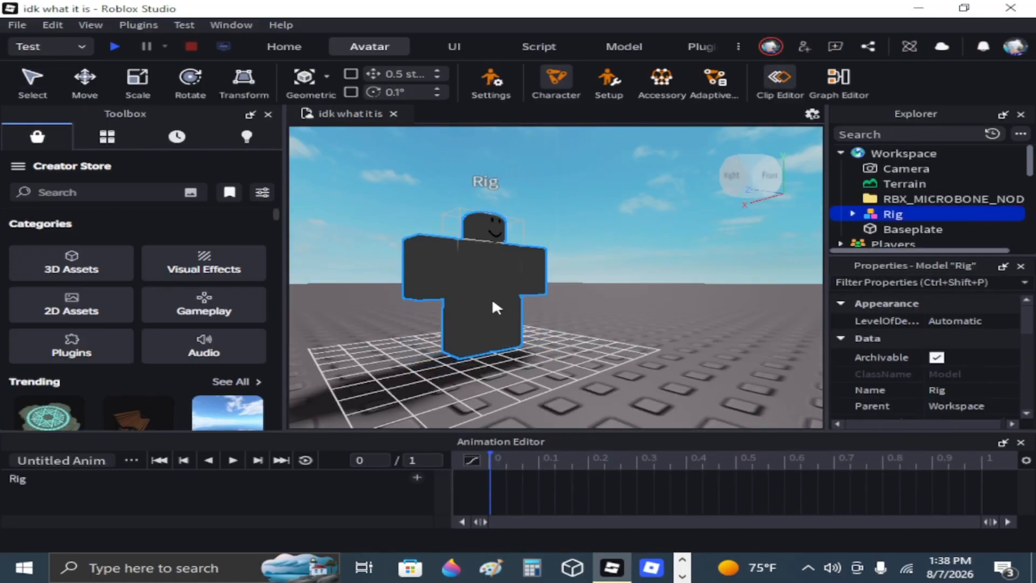
click(700, 45)
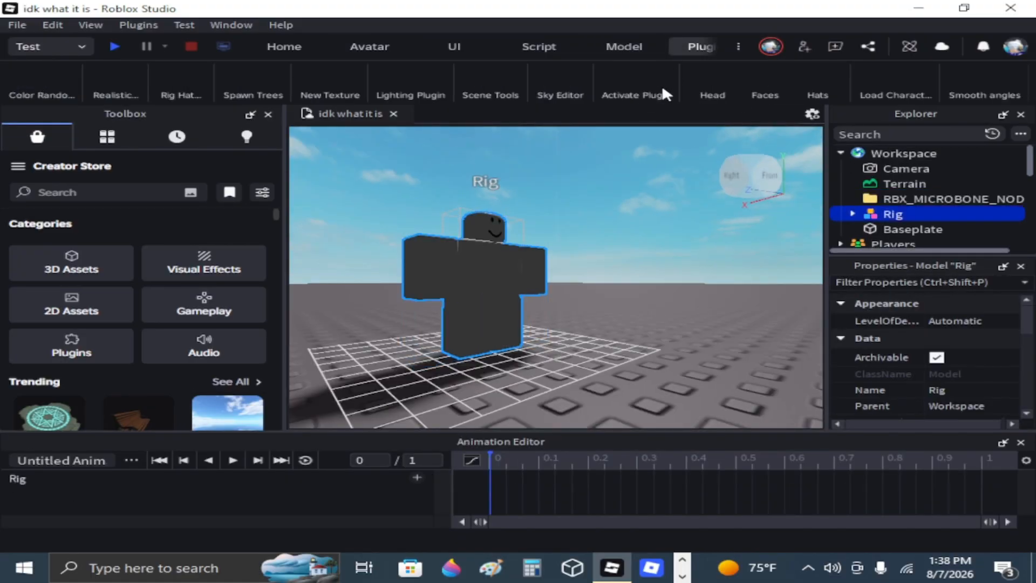
scroll(320, 74, down, 5)
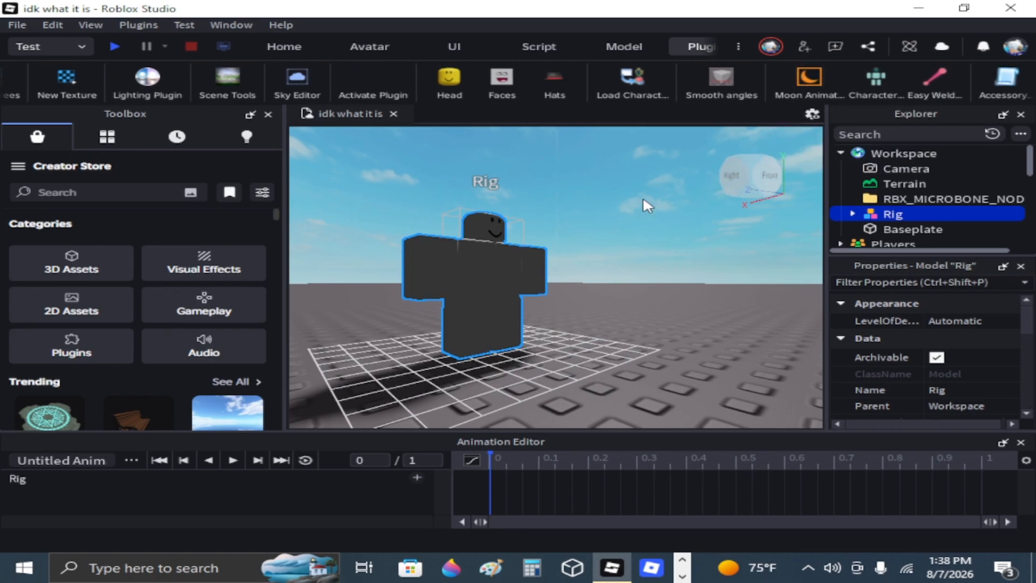
Close the Animation Editor and delete the block avatar rig from the workspace.
click(285, 47)
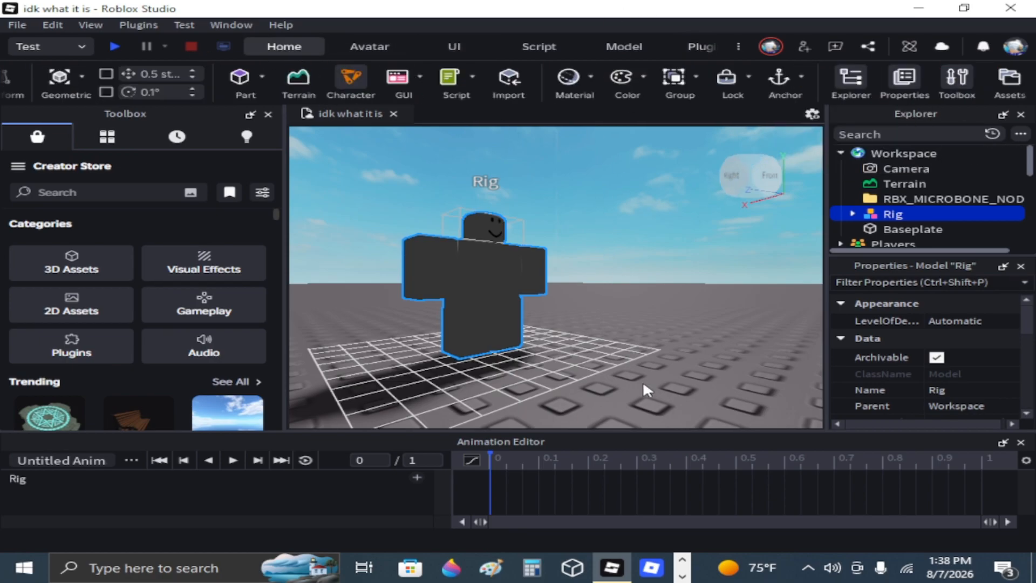
click(1021, 442)
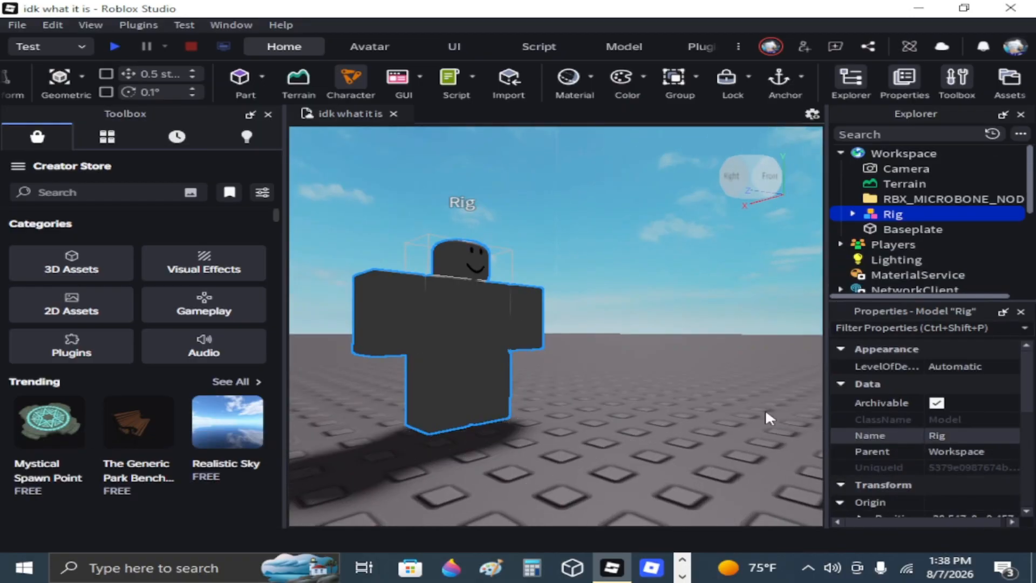
key(Delete)
right_drag(520, 315, 519, 315)
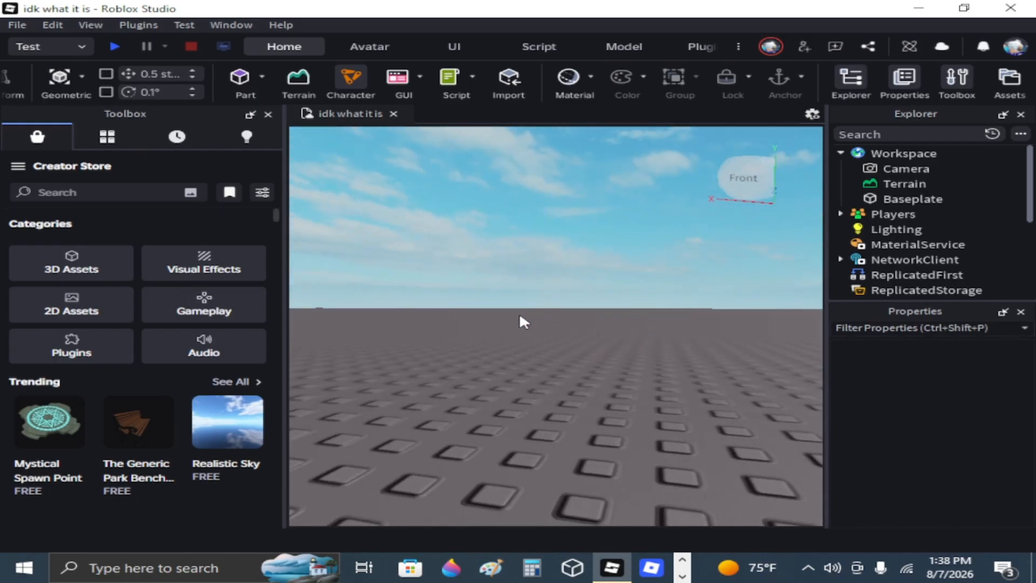
scroll(302, 98, up, 3)
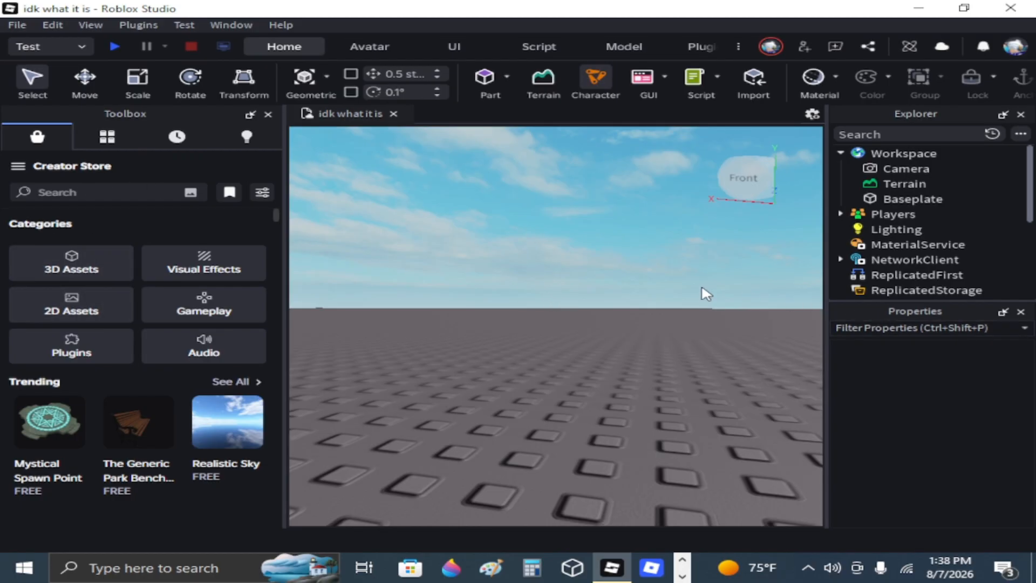
scroll(515, 236, down, 6)
right_drag(516, 236, 514, 263)
scroll(514, 260, up, 5)
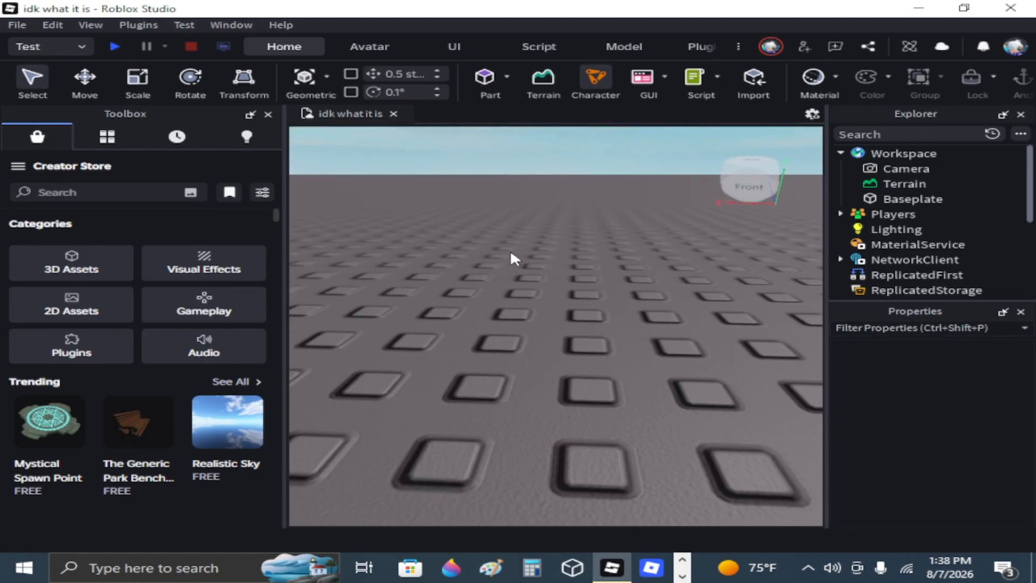
scroll(511, 253, down, 5)
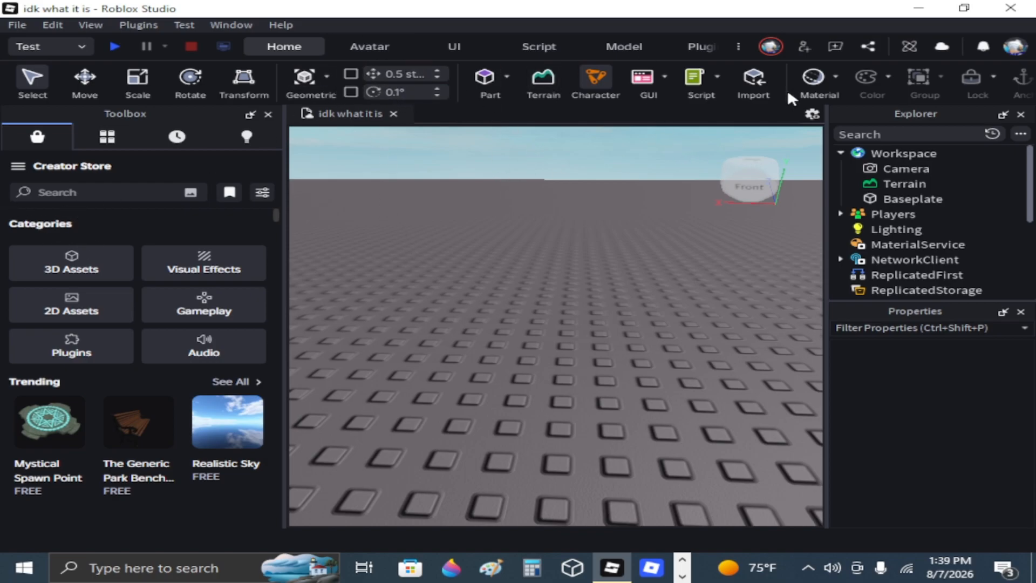
right_drag(572, 310, 542, 320)
scroll(542, 319, up, 4)
scroll(479, 318, down, 4)
right_drag(632, 302, 636, 338)
Search the Creator Store models for "walking animation".
click(87, 192)
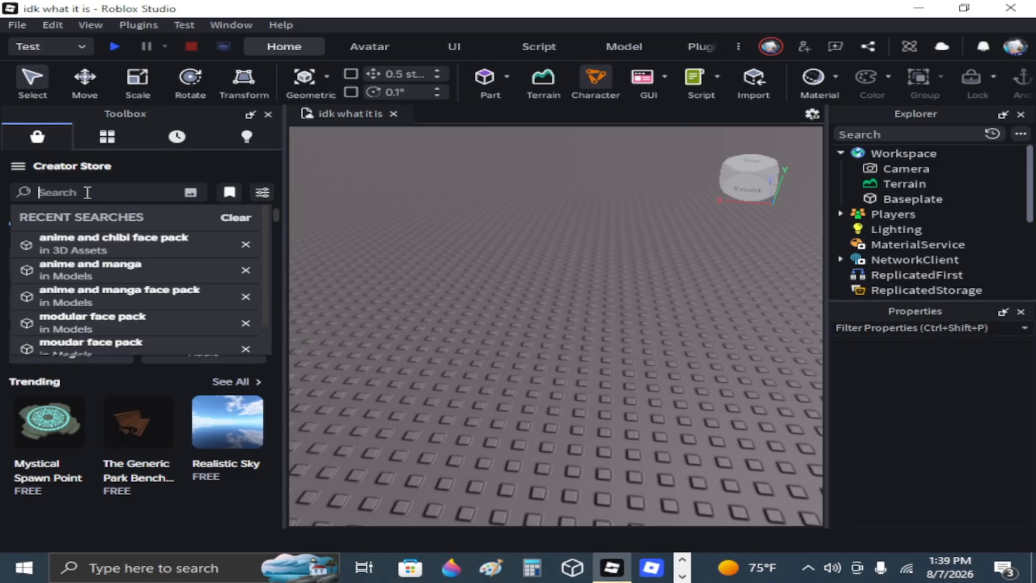
text(walki)
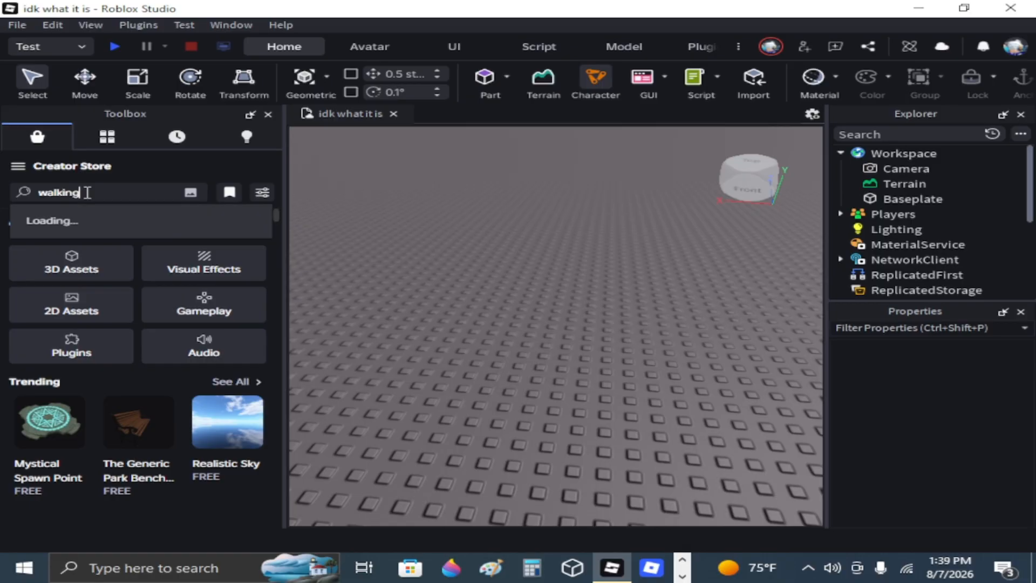
text(ng)
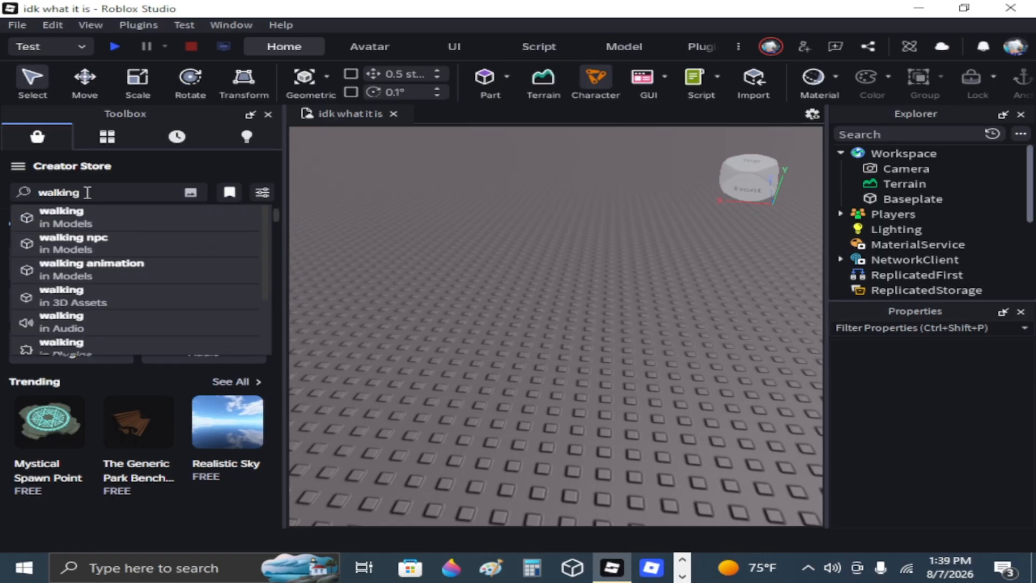
click(117, 277)
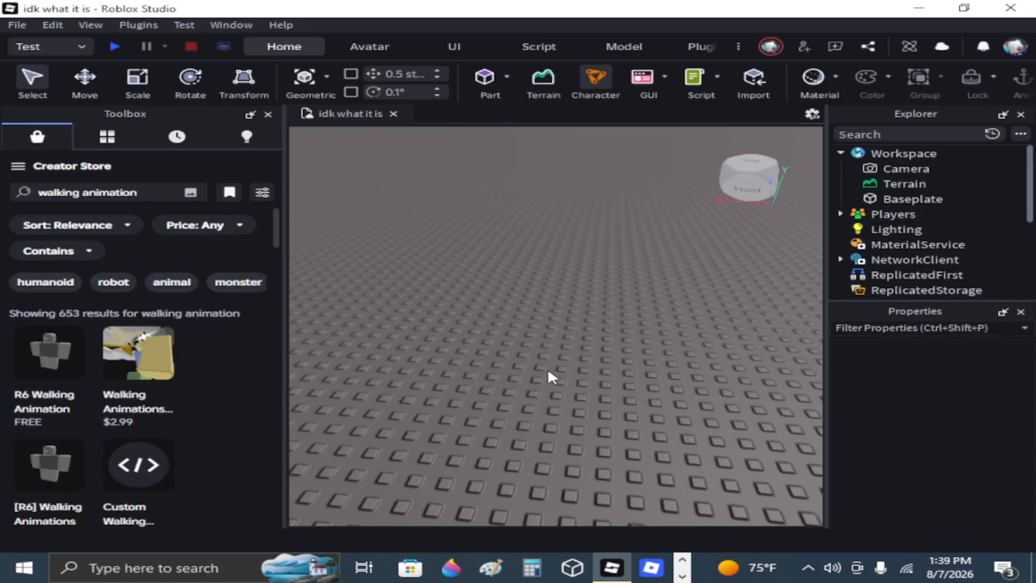
Insert the free "Cool walking animation ;0" model from the search results onto the baseplate.
right_drag(508, 374, 521, 374)
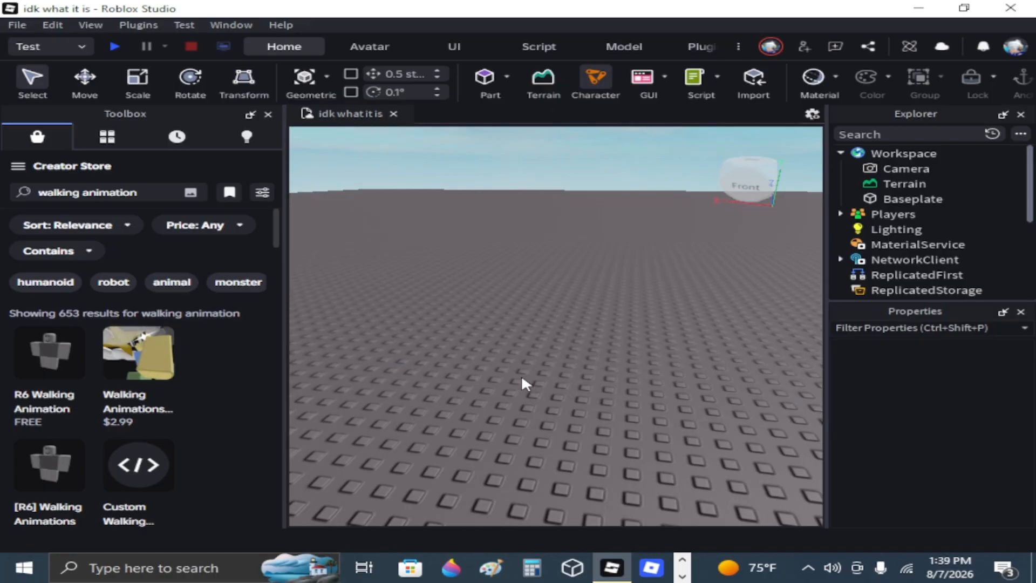
right_drag(390, 351, 411, 358)
scroll(106, 413, down, 3)
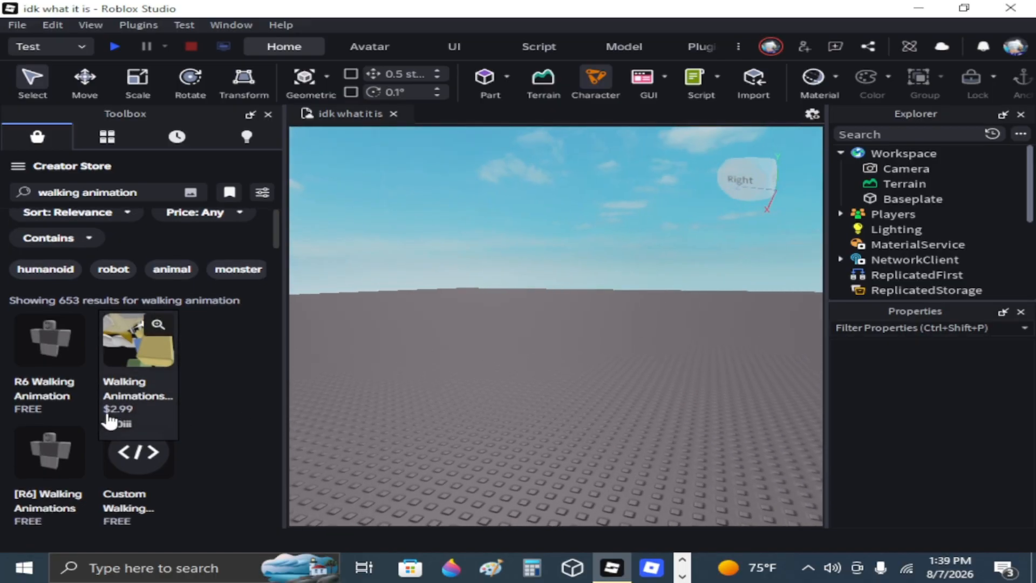
scroll(140, 413, down, 3)
right_drag(346, 317, 376, 380)
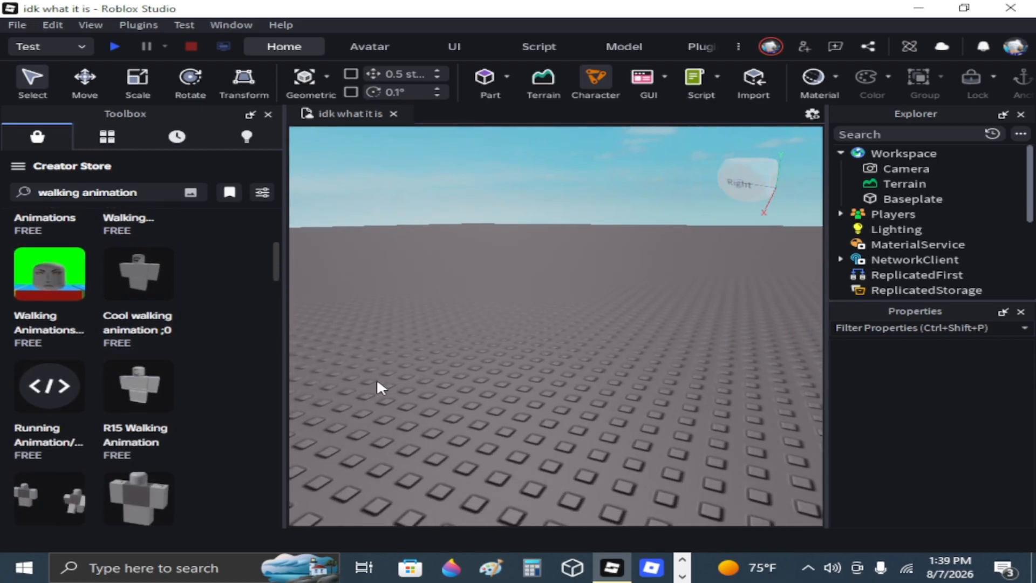
drag(140, 286, 577, 414)
right_drag(527, 454, 527, 454)
scroll(527, 454, down, 2)
scroll(527, 454, up, 3)
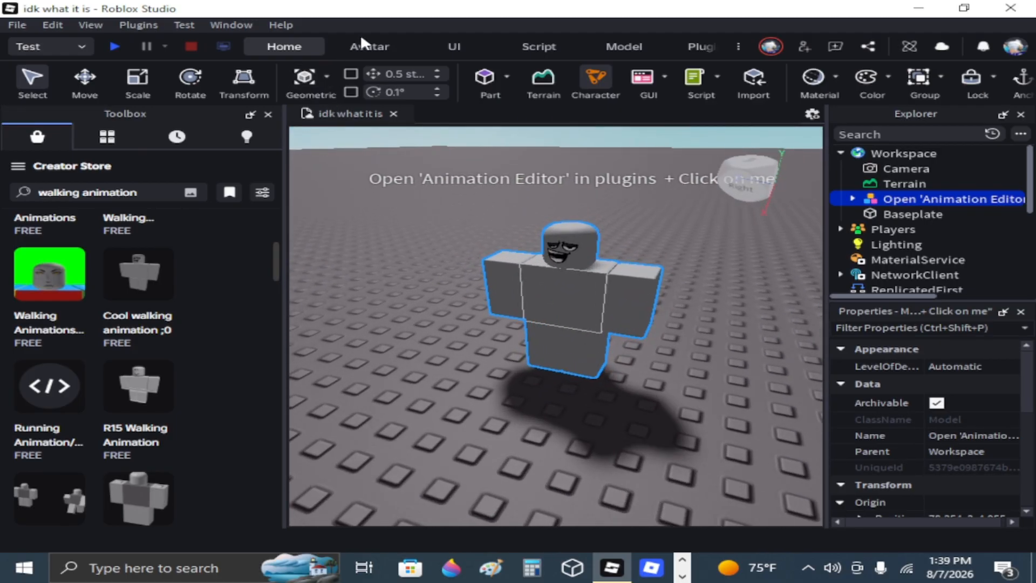
Open the inserted walking rig in the Animation Clip Editor.
click(365, 44)
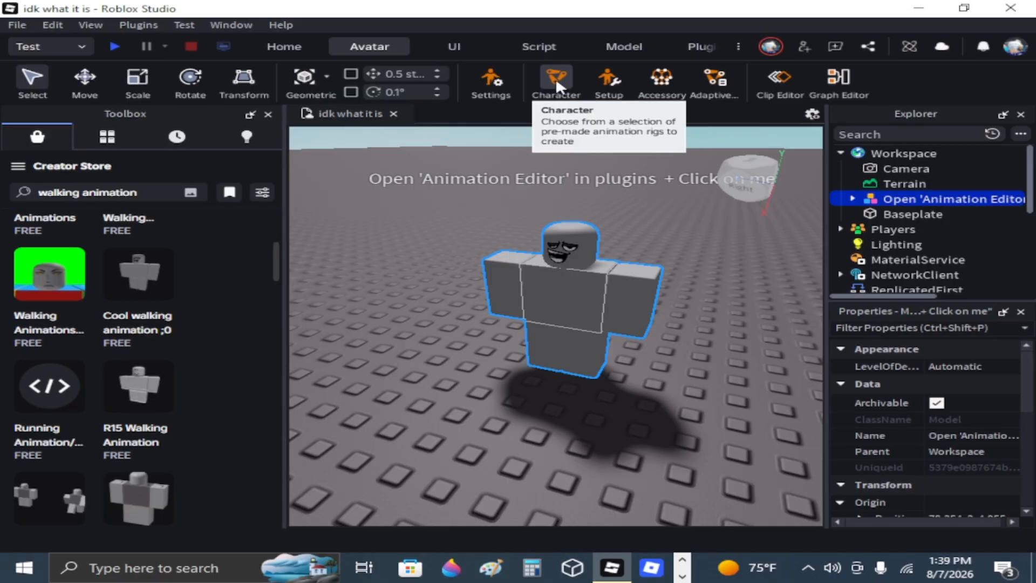
click(784, 79)
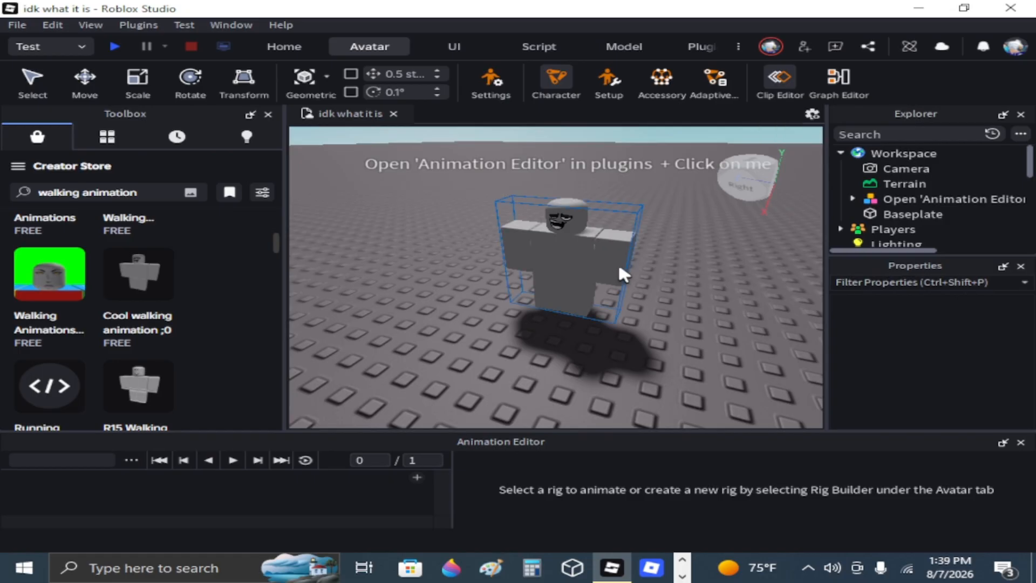
click(621, 275)
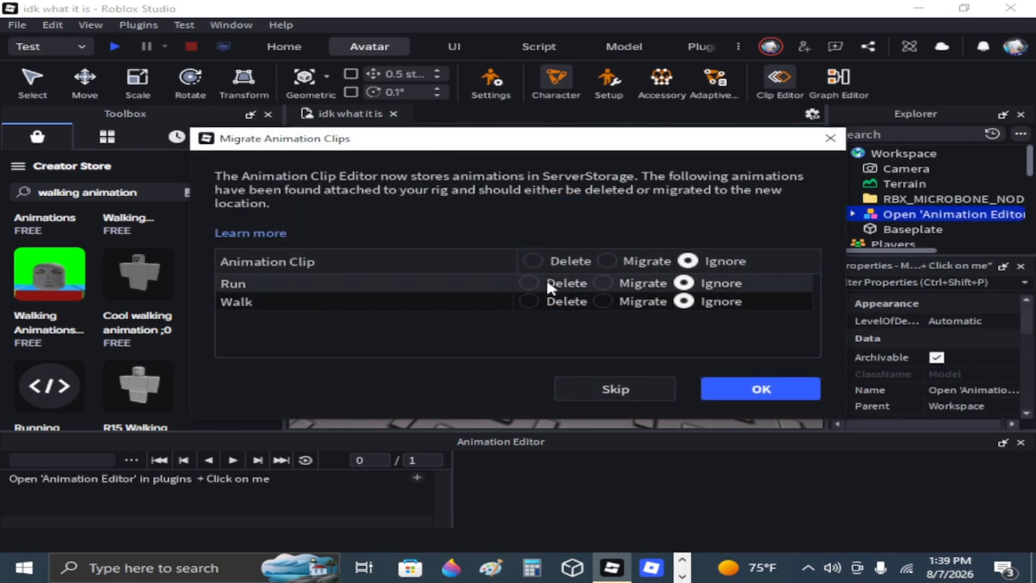
Migrate the rig's Walk animation clip to ServerStorage and leave the Run clip on Ignore.
click(608, 261)
click(695, 263)
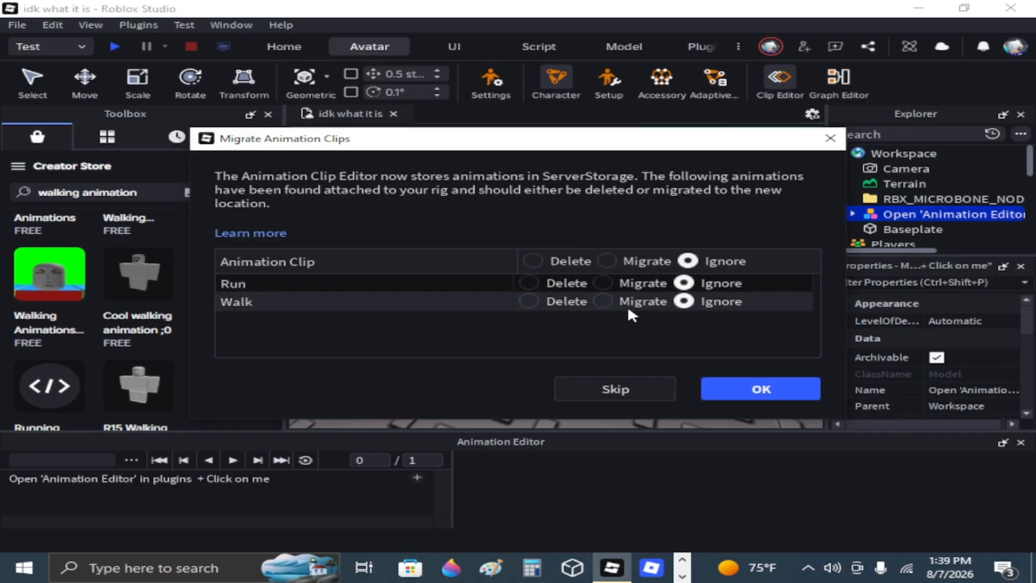
click(603, 300)
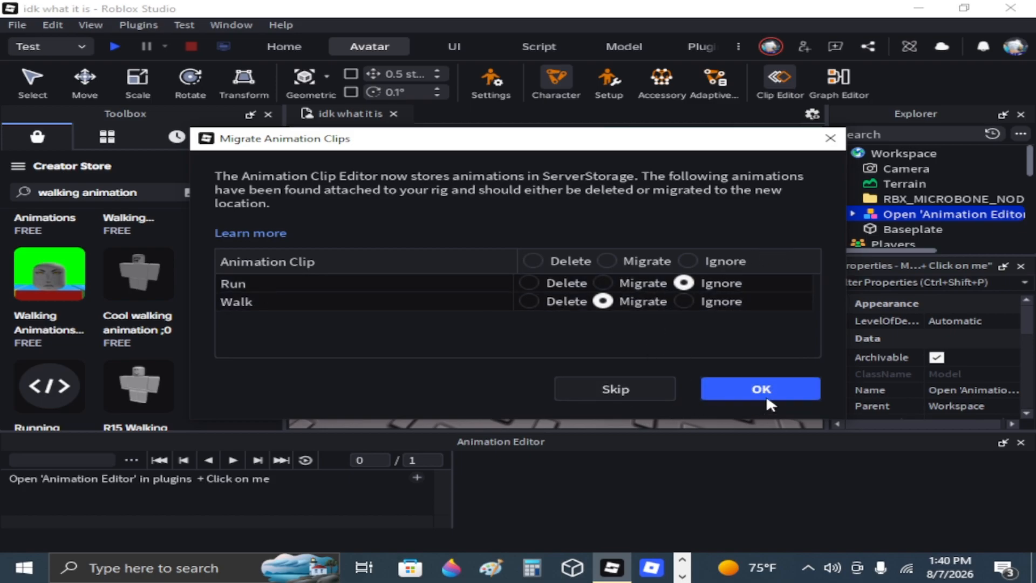
click(741, 393)
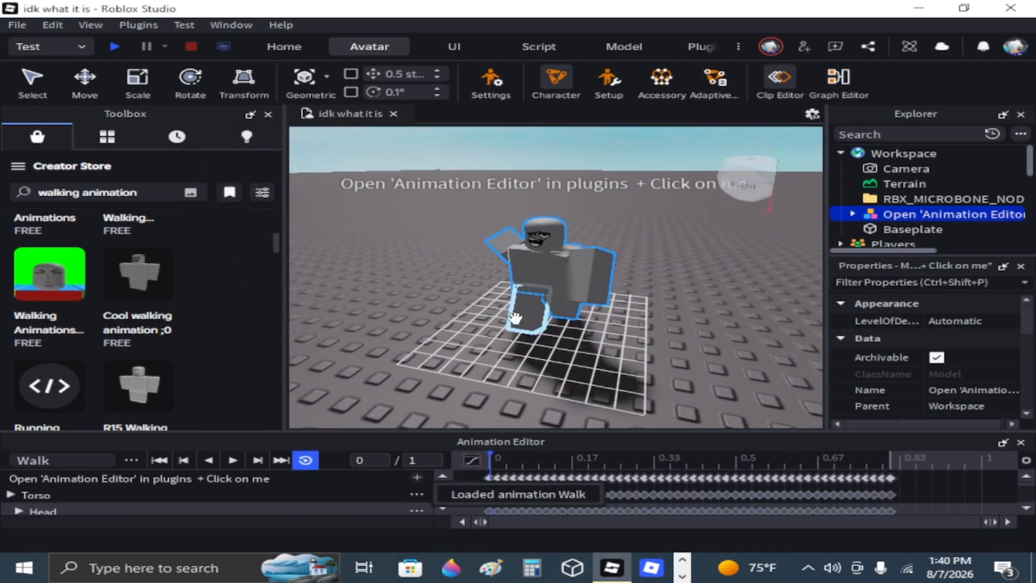
Play the Walk animation on the rig to preview it, pausing it partway through.
scroll(516, 315, down, 4)
key(space)
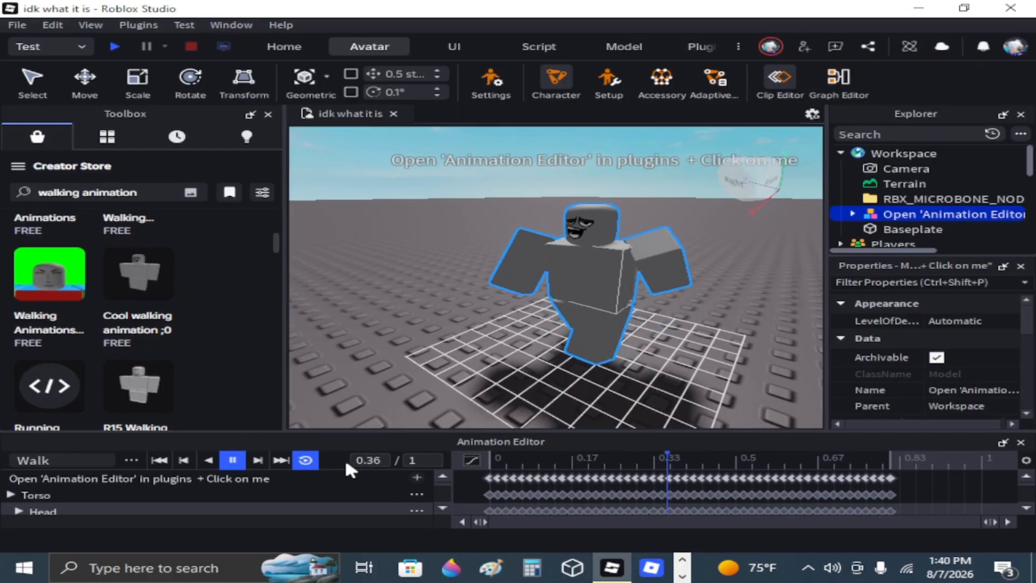
click(228, 459)
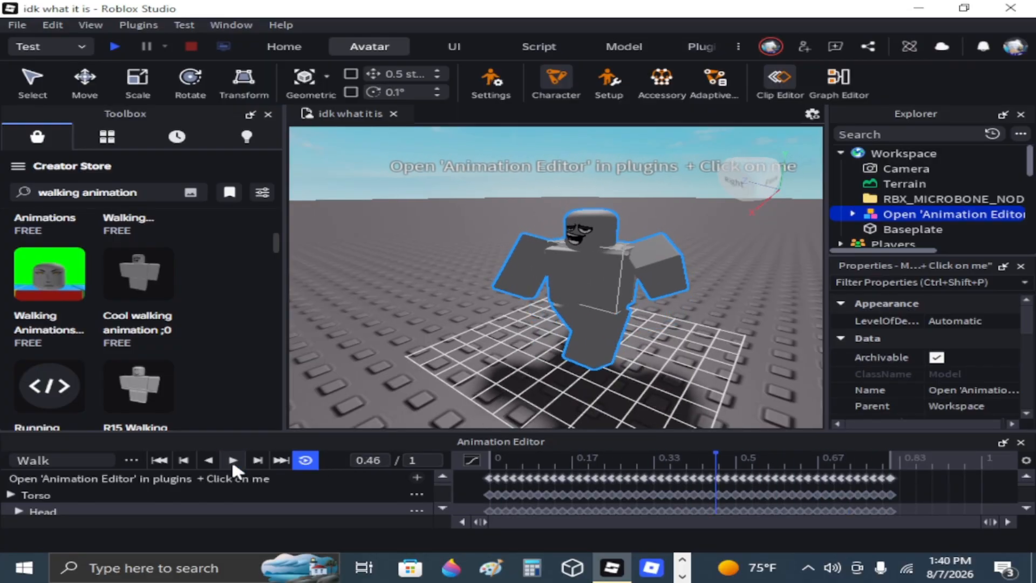
Start publishing the Walk animation to Roblox, keeping the title Walk and entering the description "dssdfsdf".
click(131, 460)
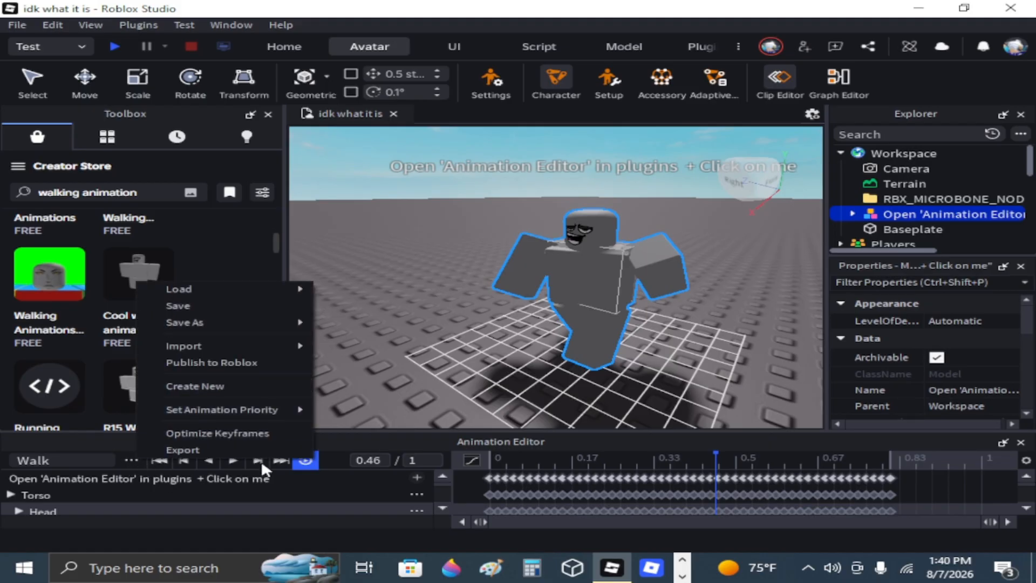
click(268, 359)
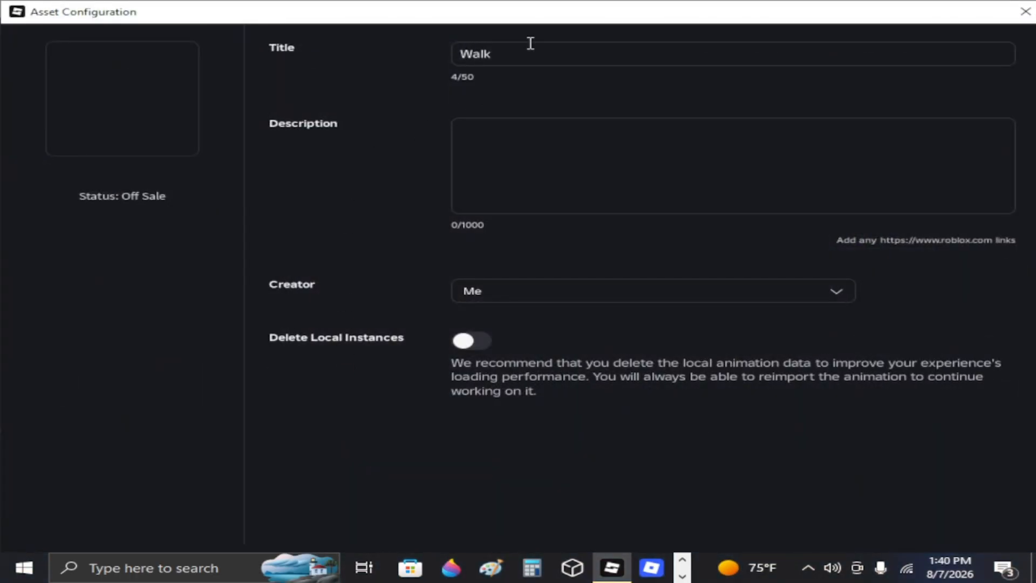
click(524, 52)
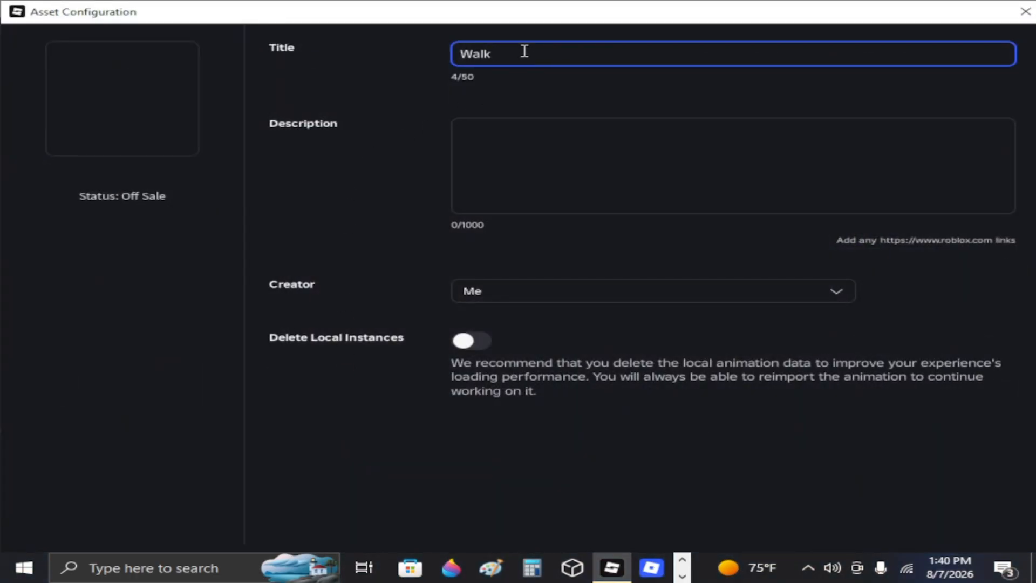
click(653, 192)
text(dssdfsdf)
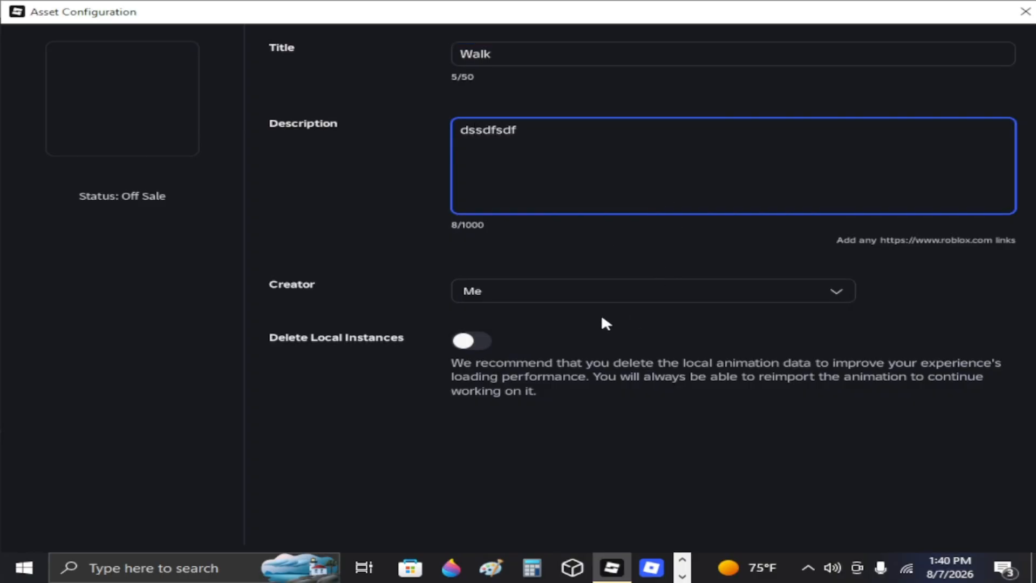
Try the Delete Local Instances option and review the Creator choices, leaving it off and the creator as Me.
click(467, 342)
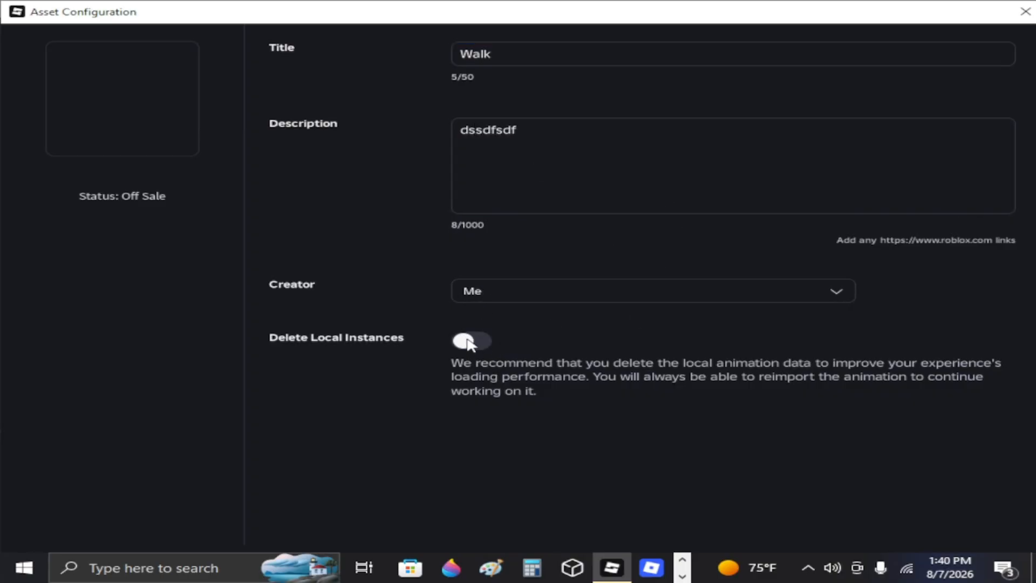
click(468, 340)
click(569, 291)
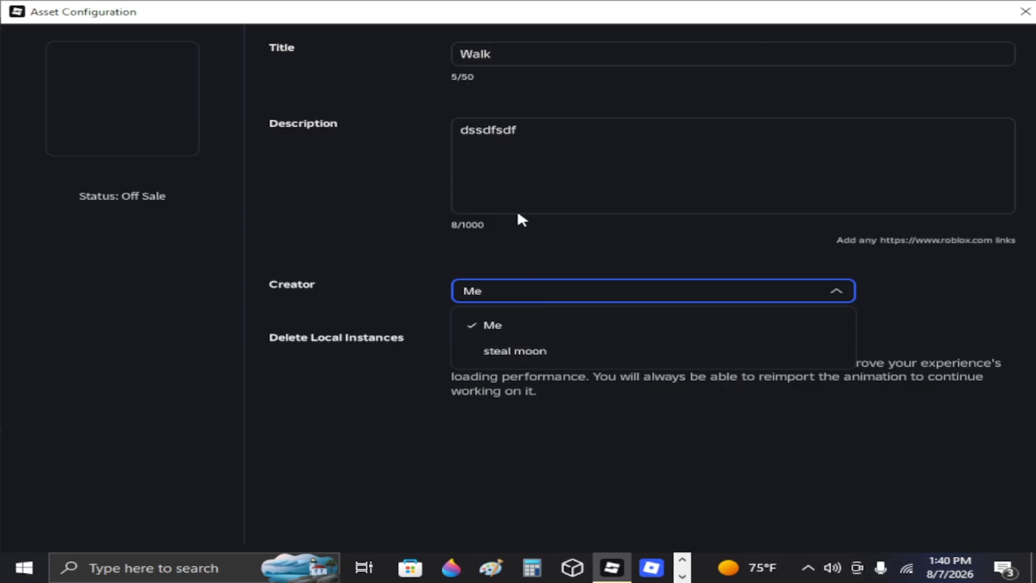
click(648, 295)
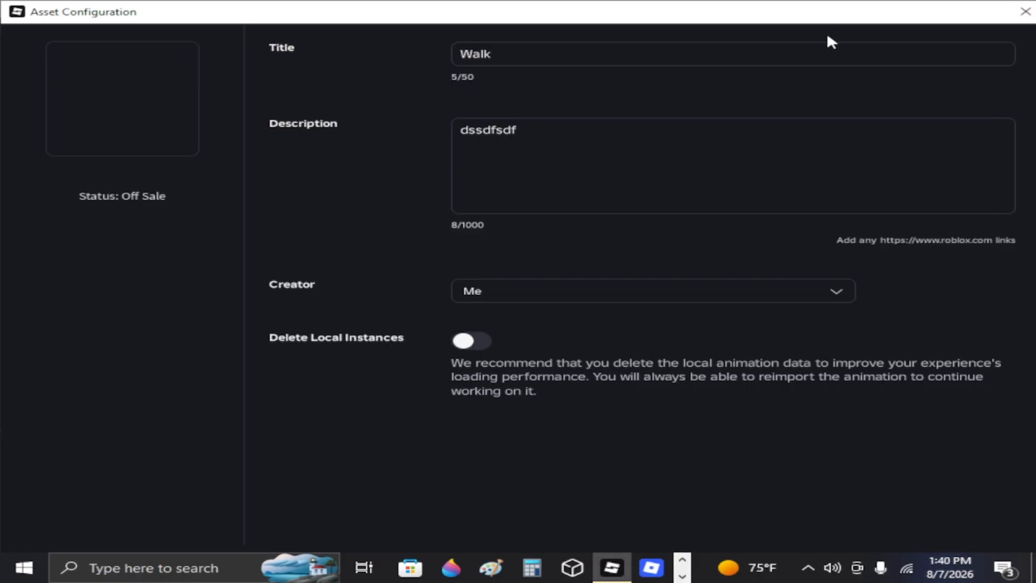
Discard the Walk asset configuration without saving and delete the rig from the workspace.
drag(844, 22, 793, 4)
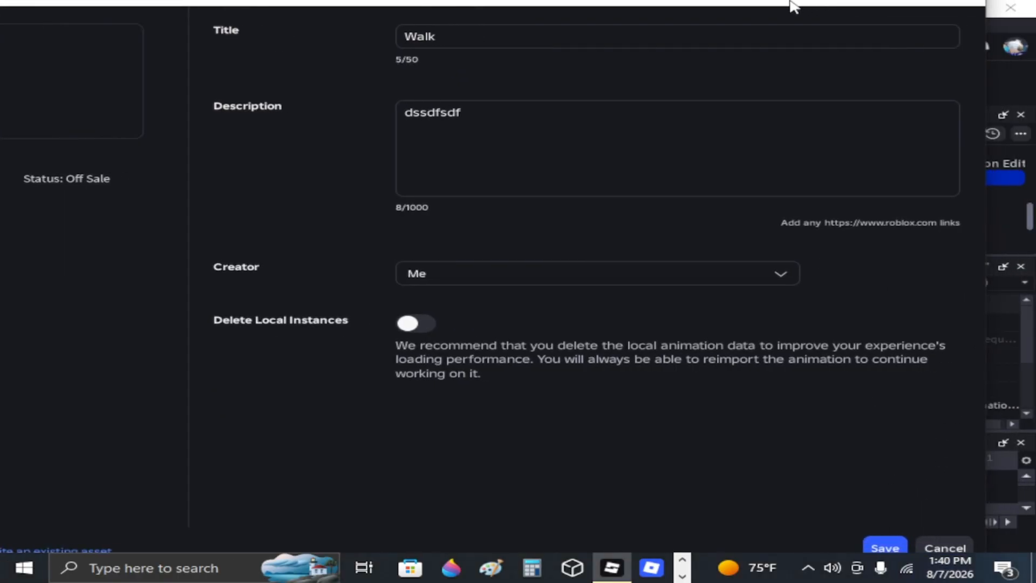
click(970, 11)
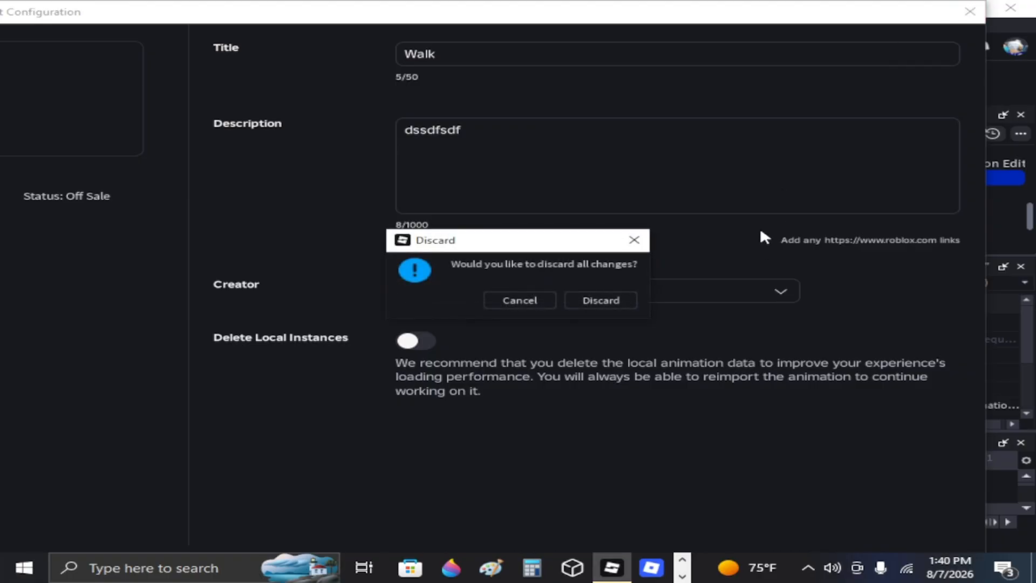
click(593, 301)
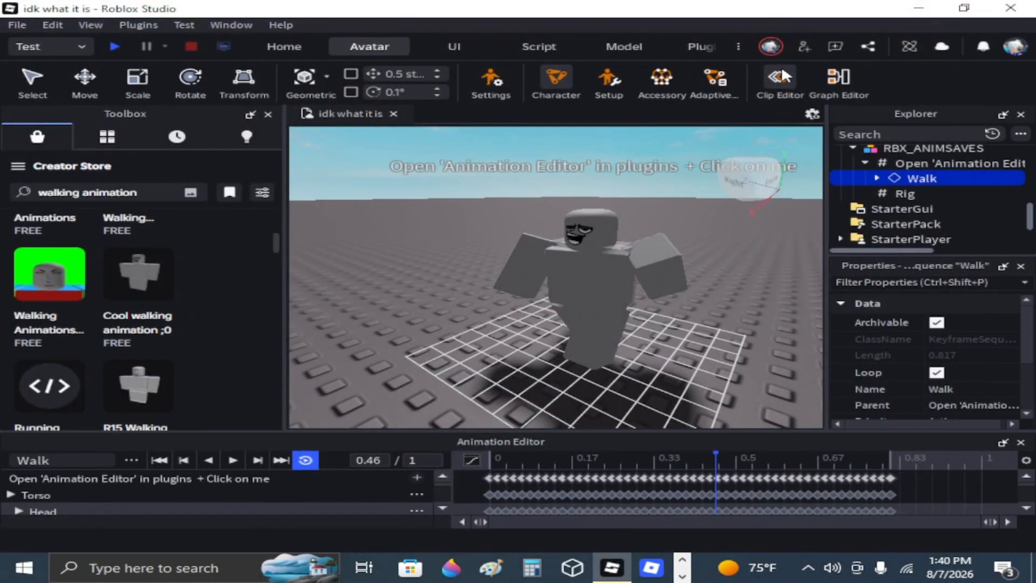
click(572, 301)
key(Delete)
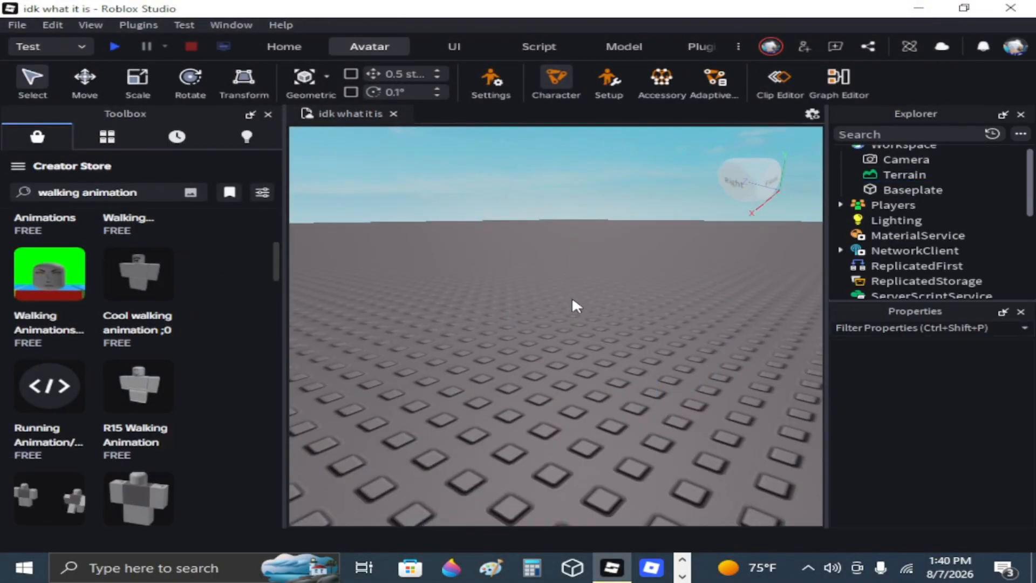
click(682, 575)
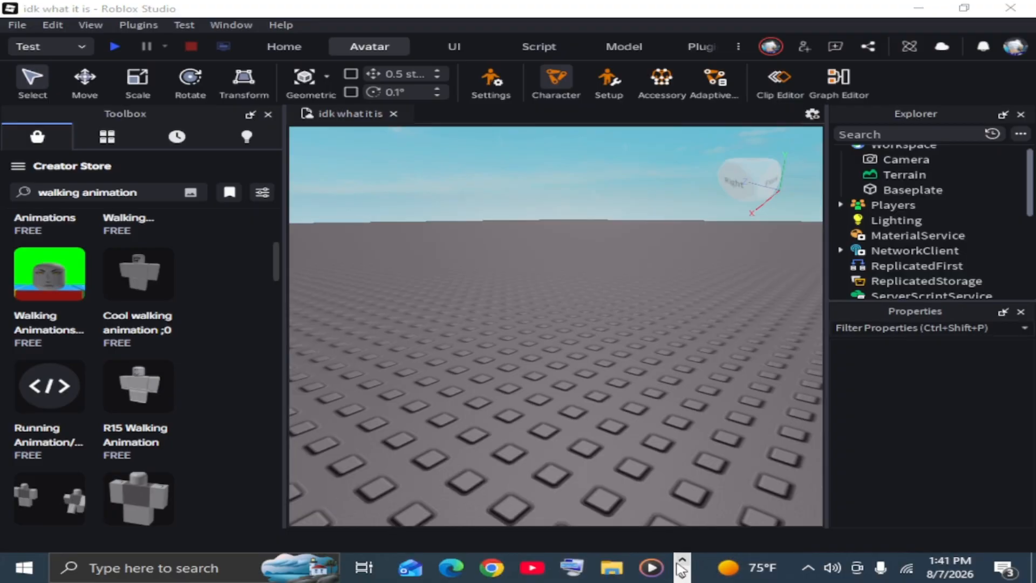
click(682, 560)
right_drag(579, 436, 520, 467)
right_drag(460, 265, 461, 263)
key(w)
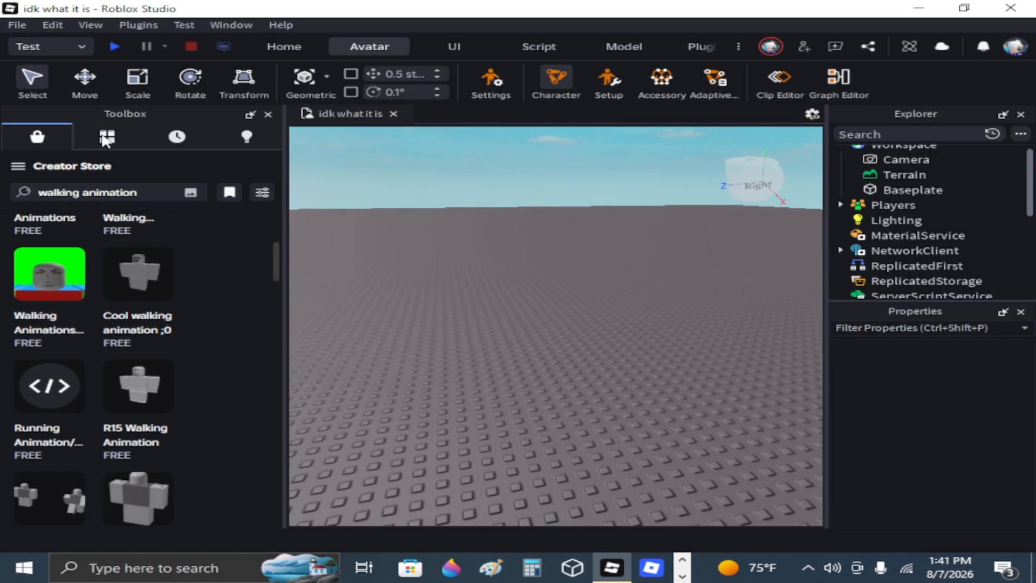
Show the My Animations category of the inventory in the Toolbox.
click(120, 143)
right_drag(662, 320, 665, 320)
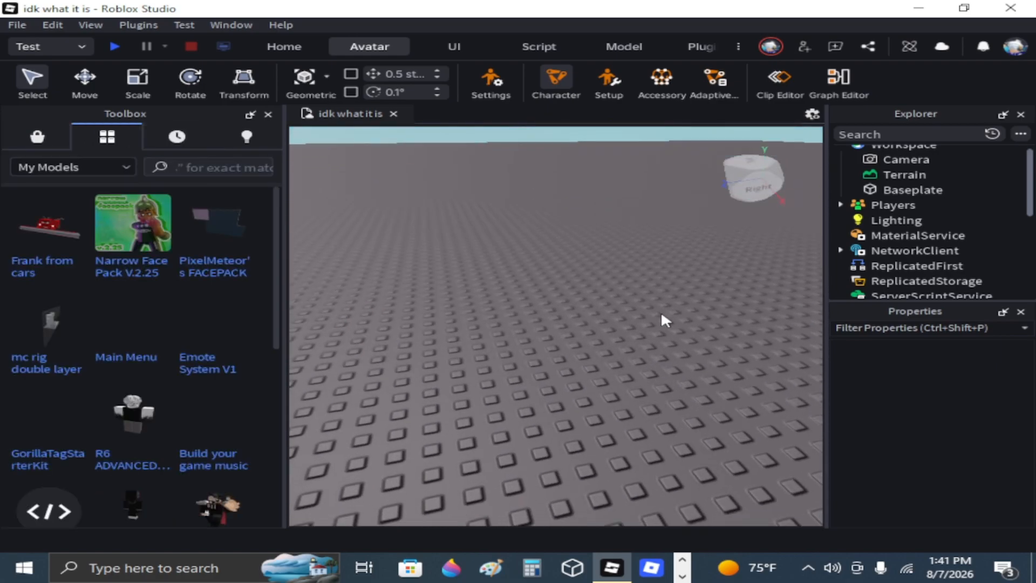
key(w)
key(s)
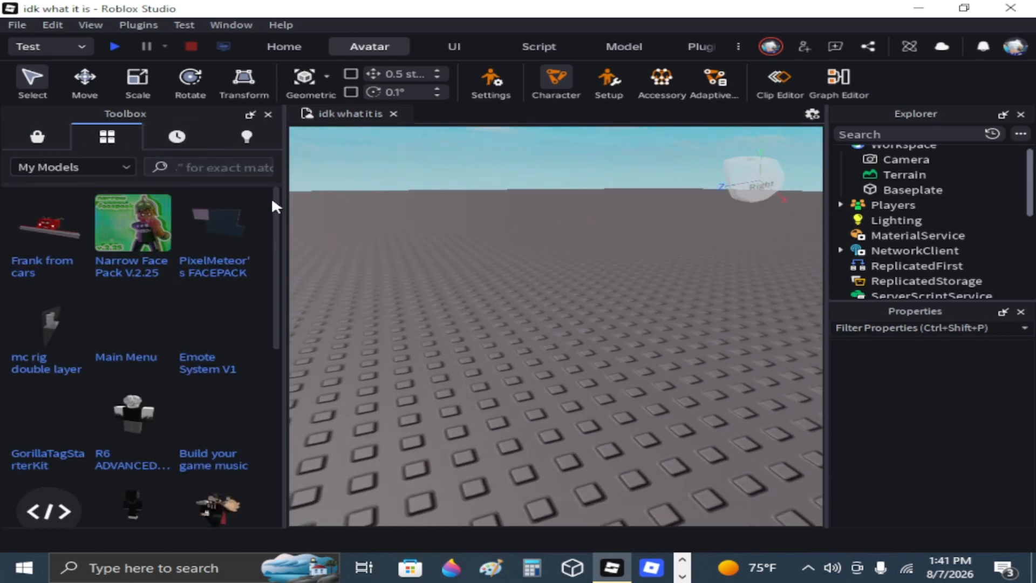
click(85, 167)
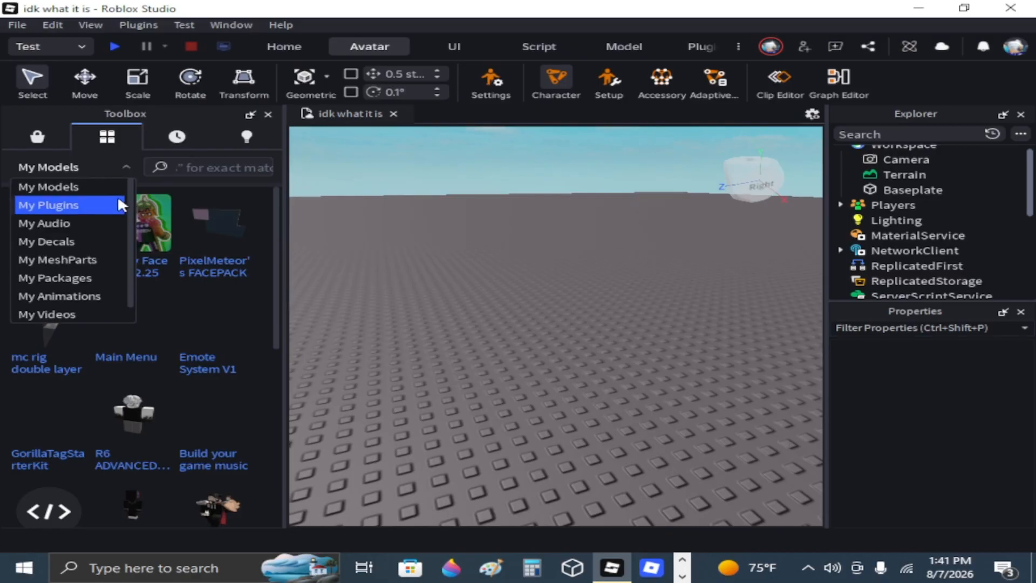
click(70, 302)
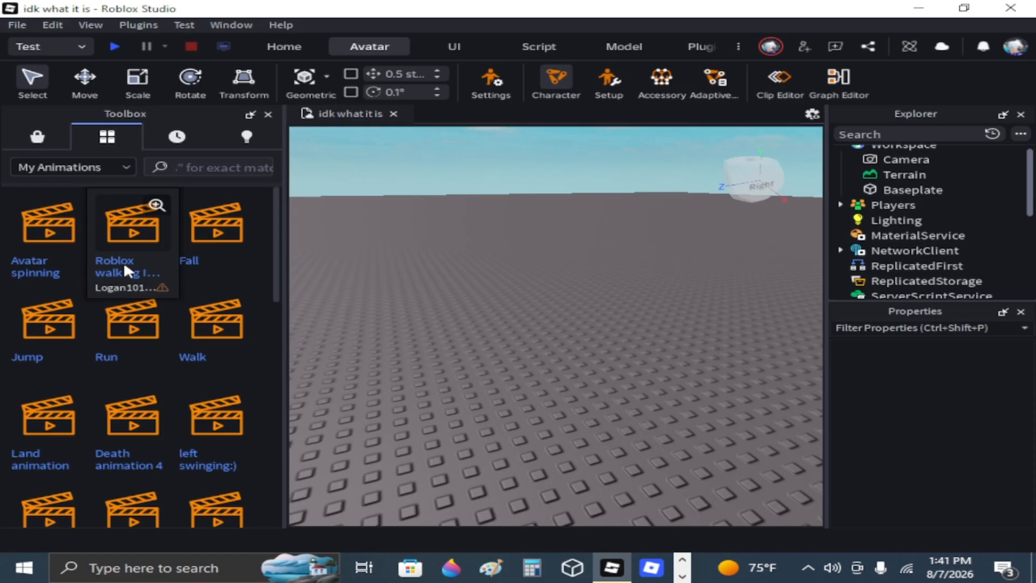
Check the asset preview of the "Roblox walking I made" animation, close it and copy the Walk animation's asset ID.
click(157, 205)
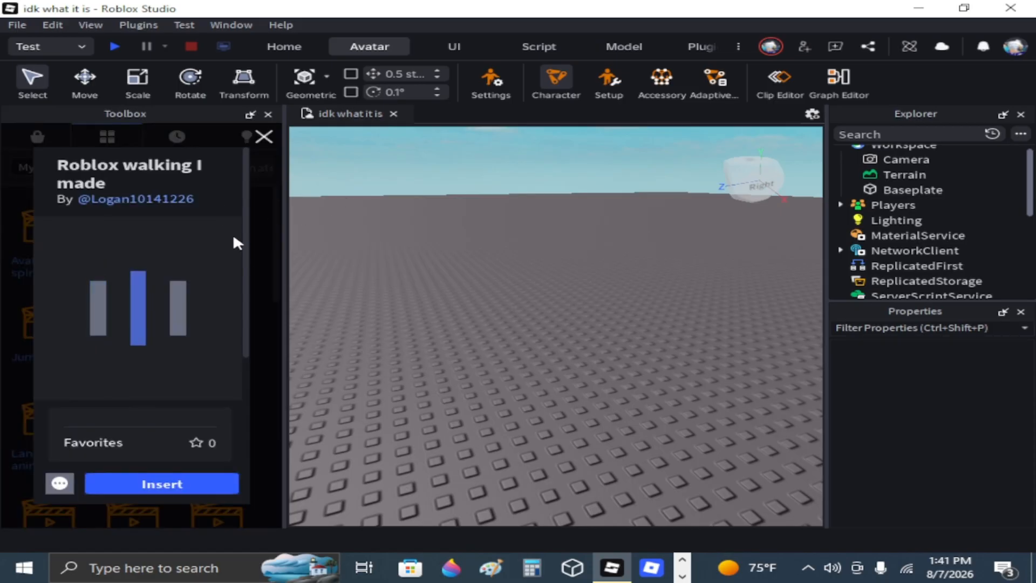
click(252, 139)
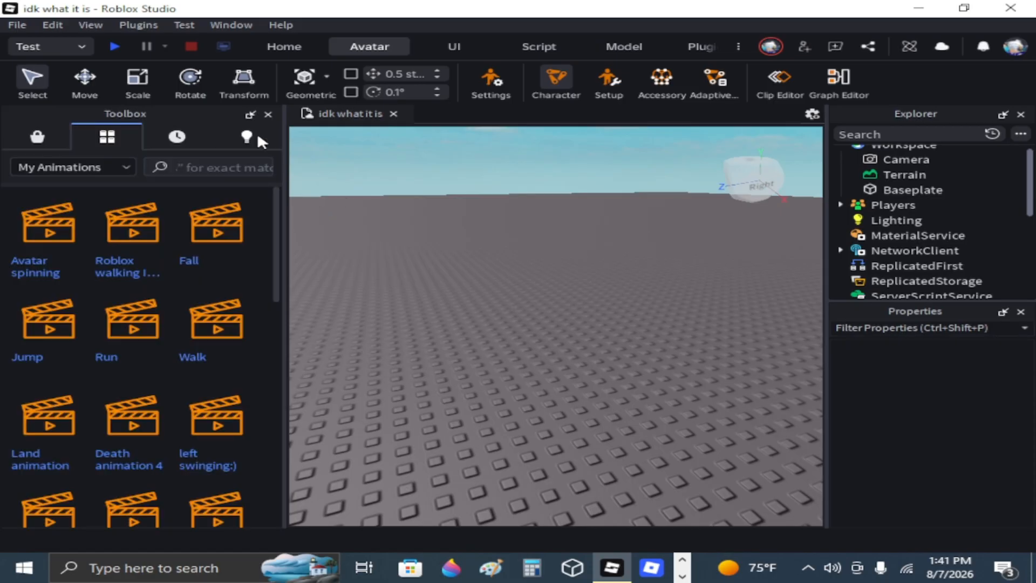
right_click(234, 318)
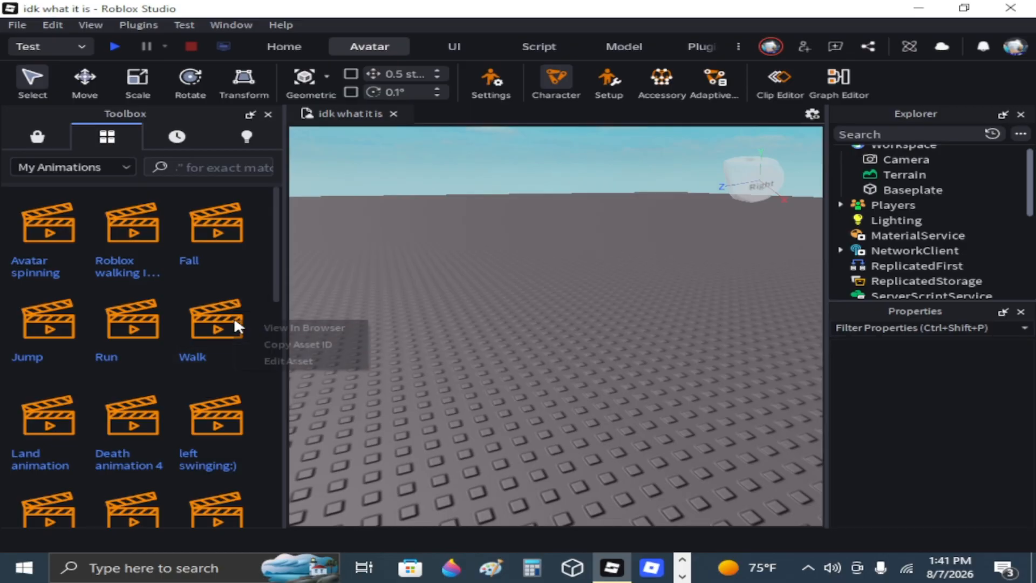
click(275, 347)
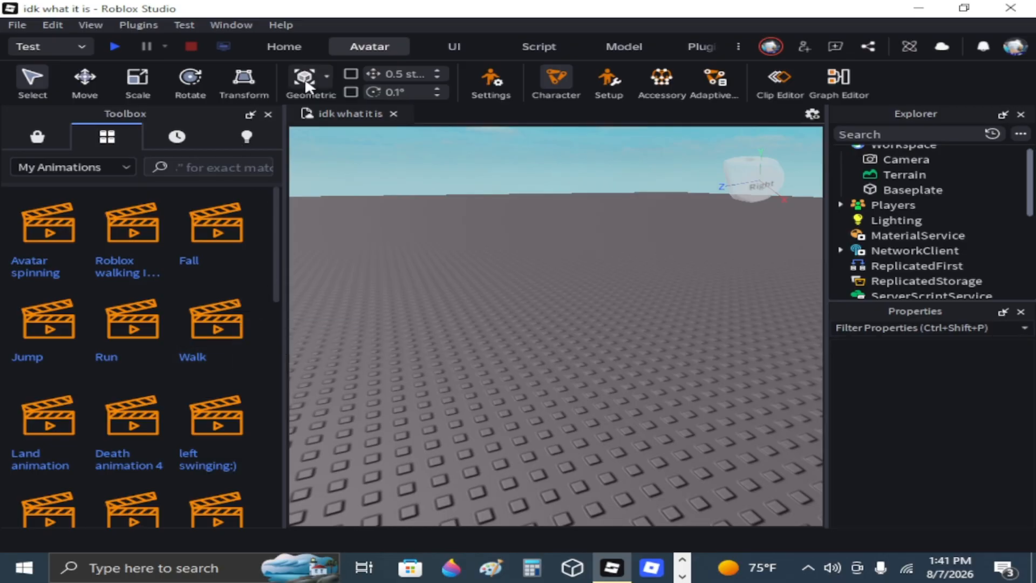
Start a playtest of the place and walk the character toward the camera.
click(307, 43)
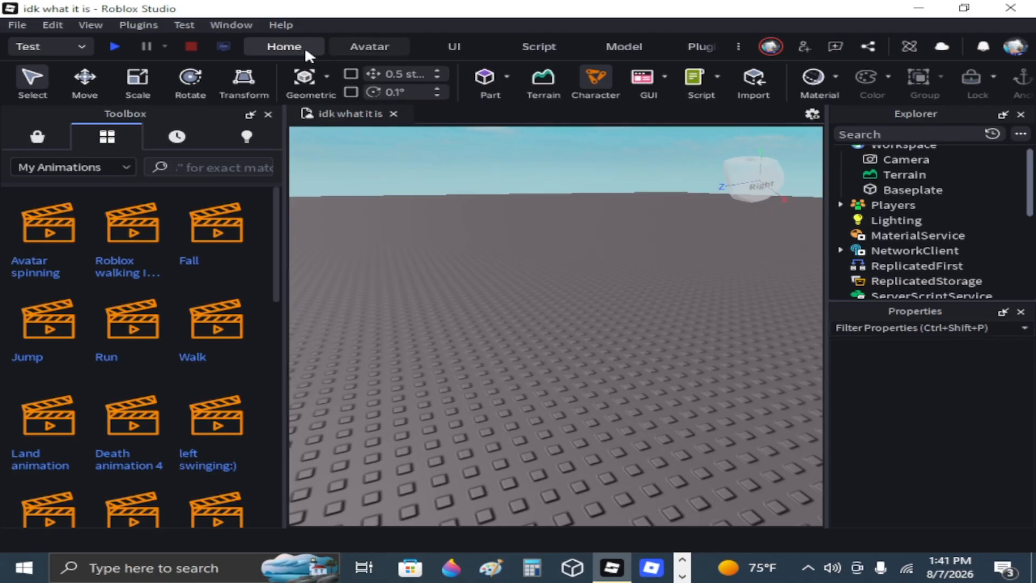
click(114, 47)
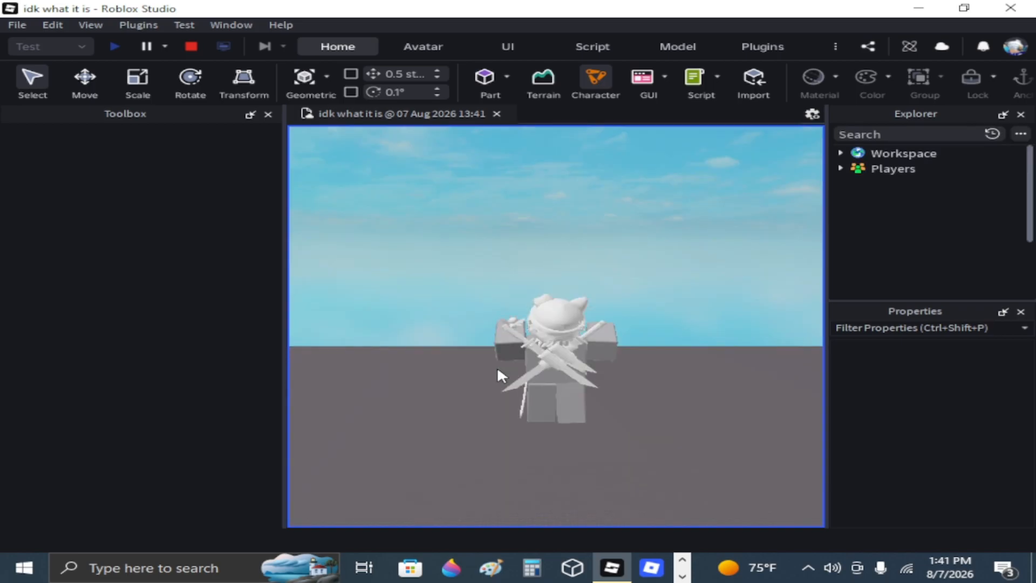
key(s)
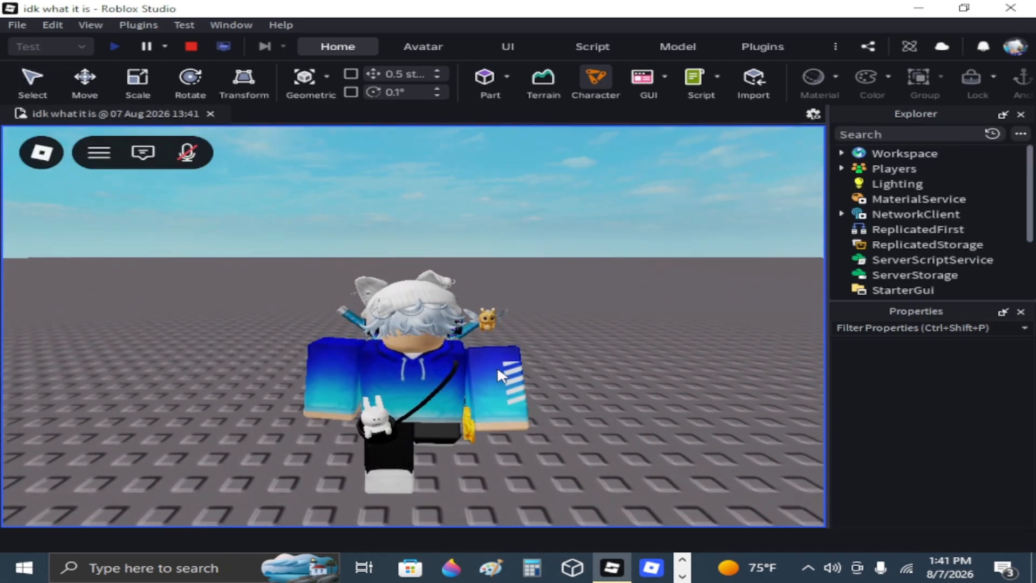
right_drag(498, 369, 495, 365)
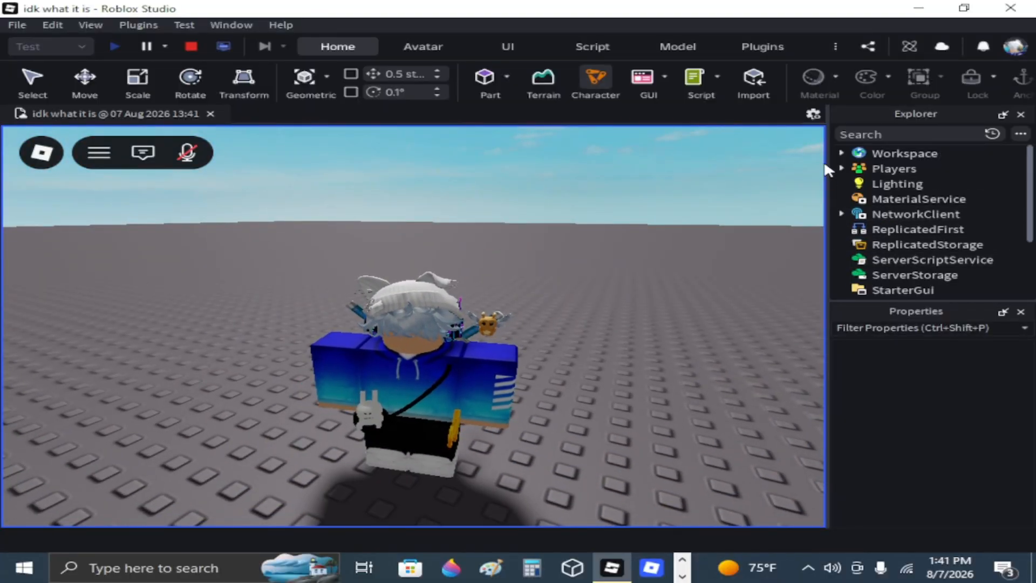
Expand the player's character model in the Workspace and look through its clothing and accessories.
click(843, 152)
click(853, 197)
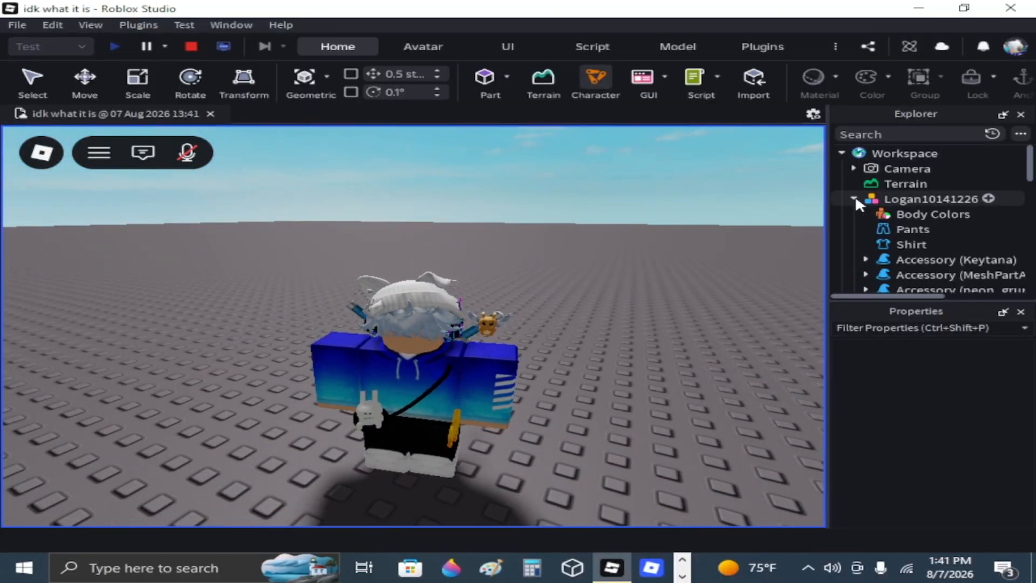
scroll(894, 173, down, 1)
click(894, 168)
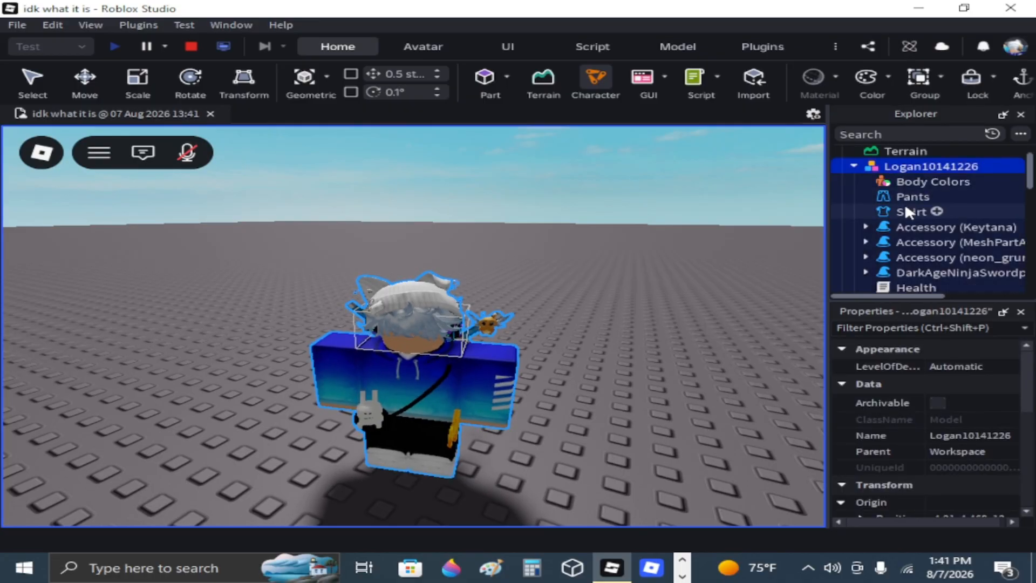
click(896, 195)
click(898, 214)
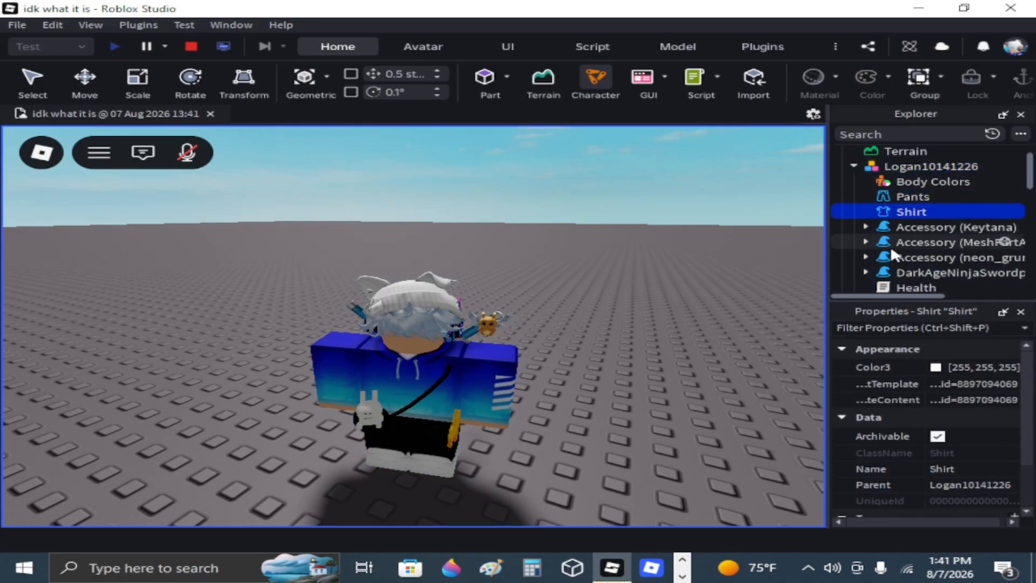
click(891, 243)
click(892, 225)
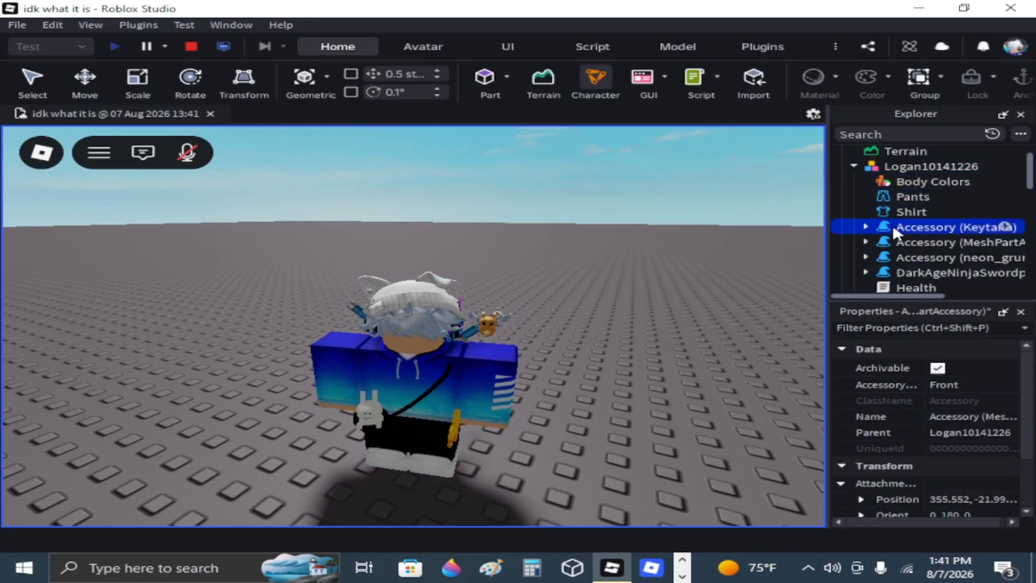
click(896, 196)
click(907, 181)
click(903, 272)
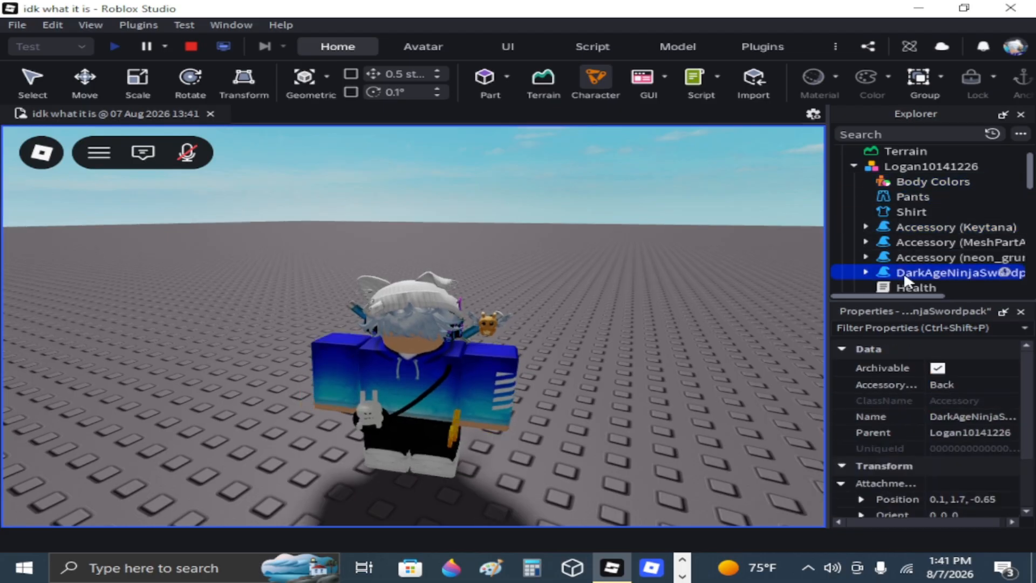
Copy the Animate script from the player's character model.
scroll(902, 271, down, 2)
scroll(912, 280, down, 2)
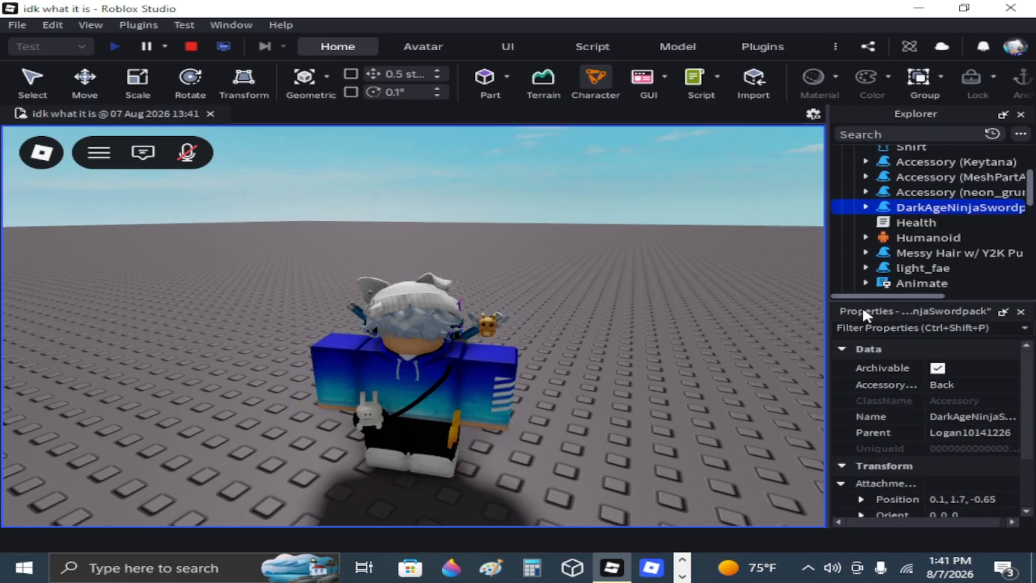
scroll(912, 251, down, 2)
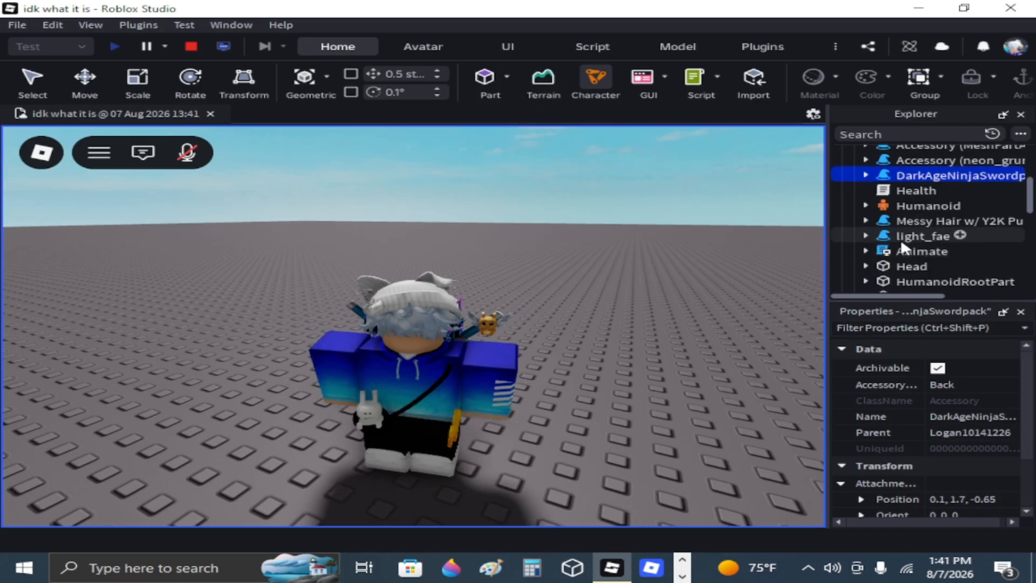
click(917, 249)
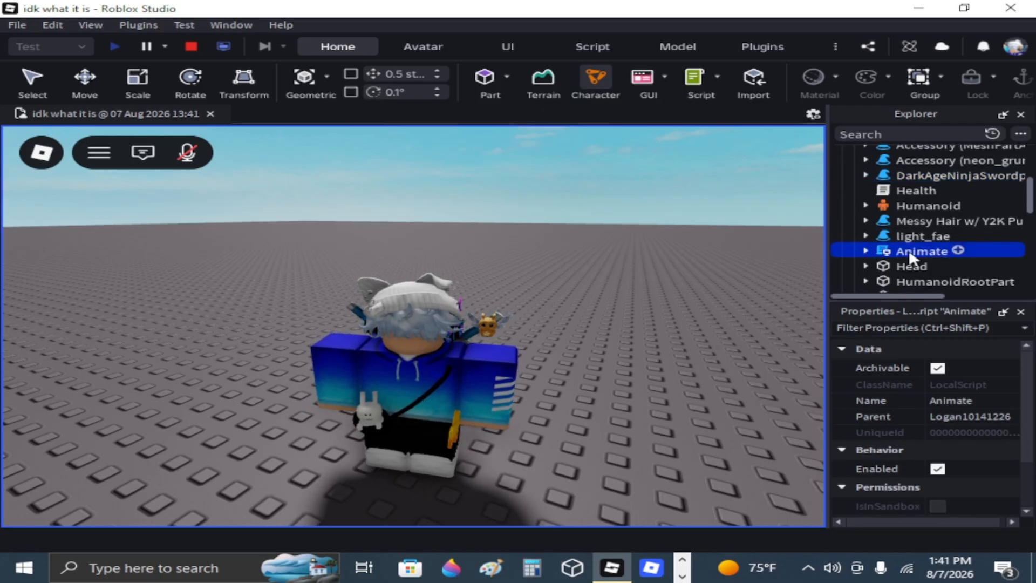
right_click(889, 255)
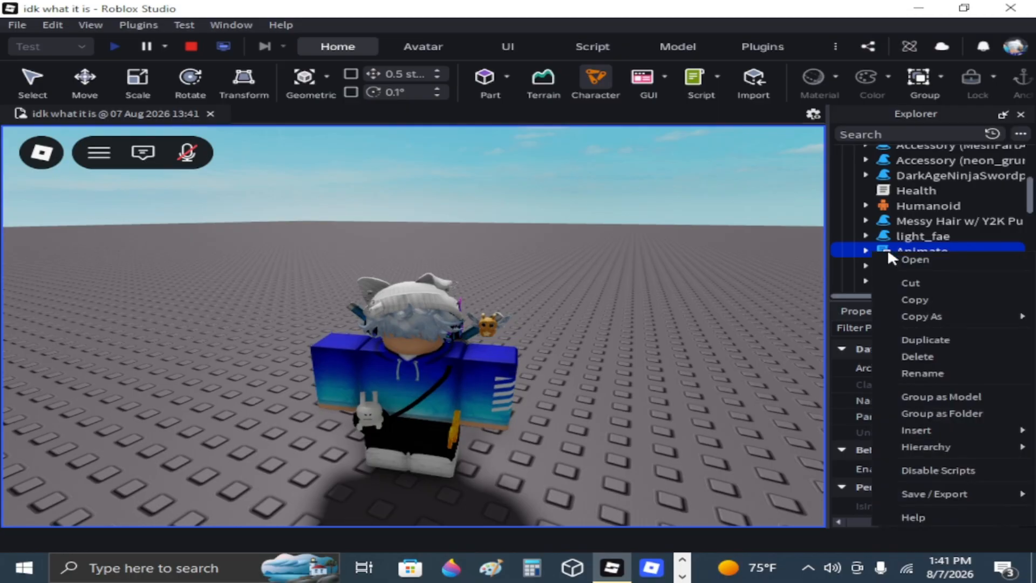
click(914, 300)
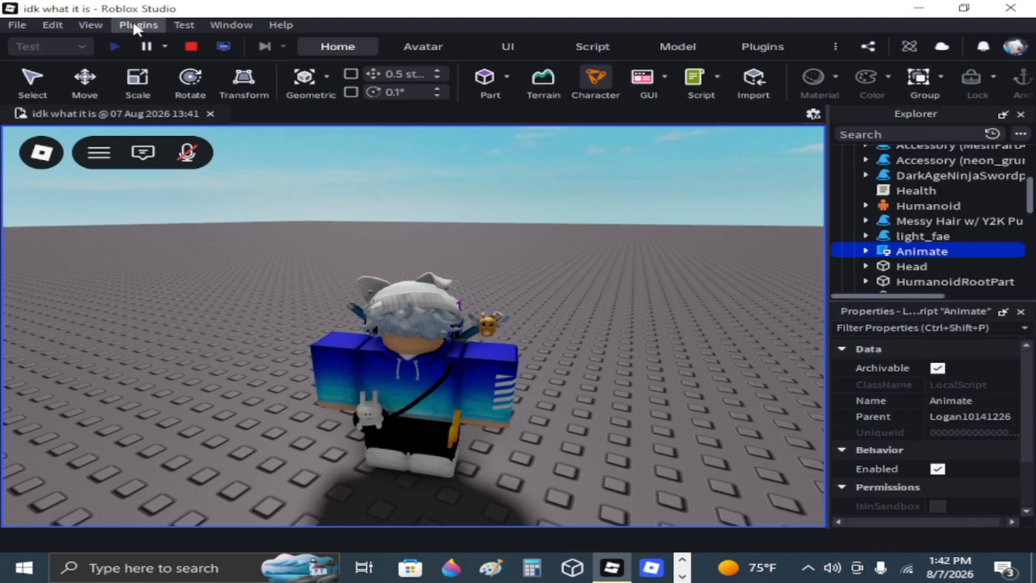
Stop the playtest and collapse the Workspace and ServerStorage branches in the Explorer.
click(186, 46)
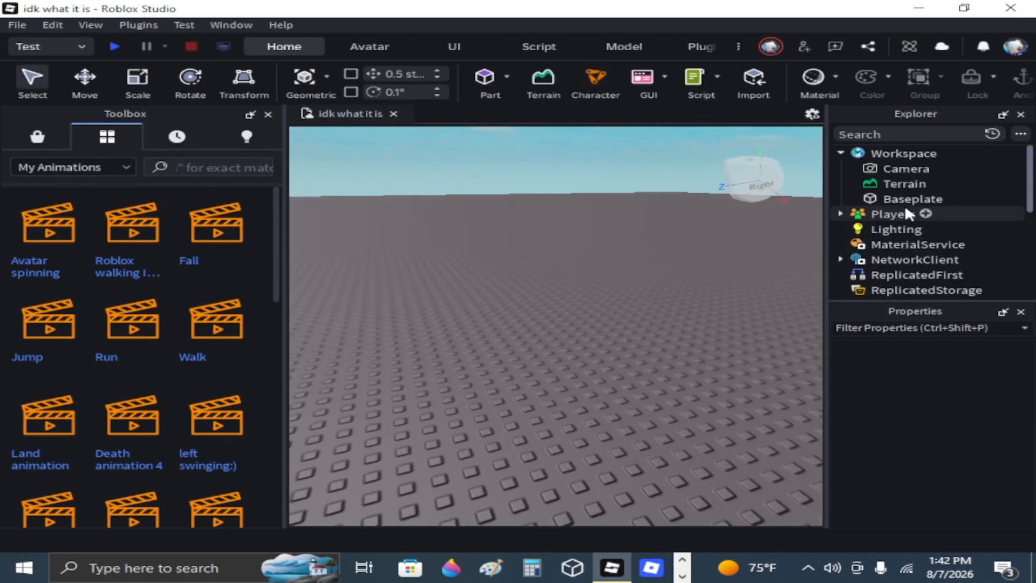
click(842, 153)
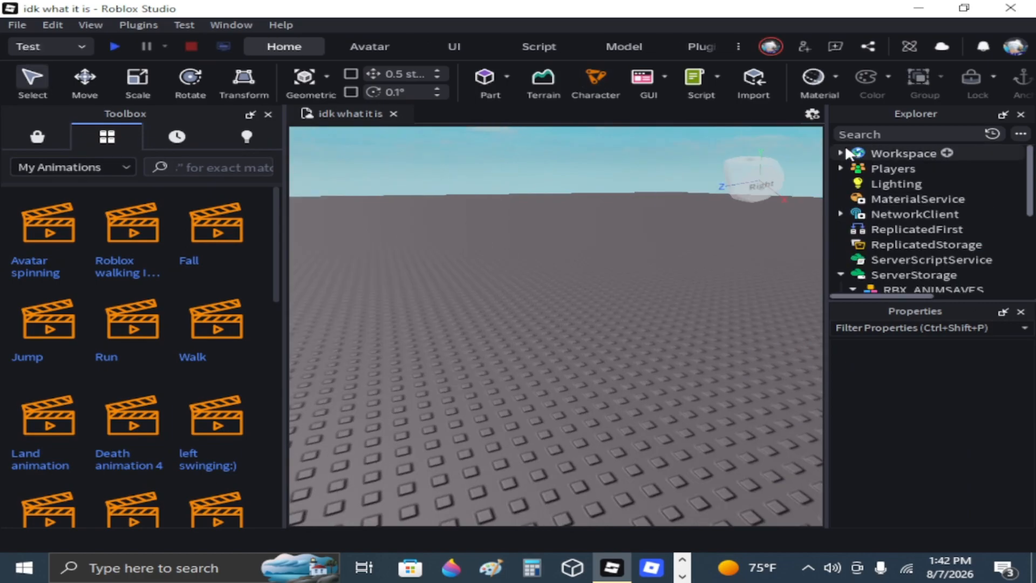
scroll(872, 256, down, 1)
click(842, 253)
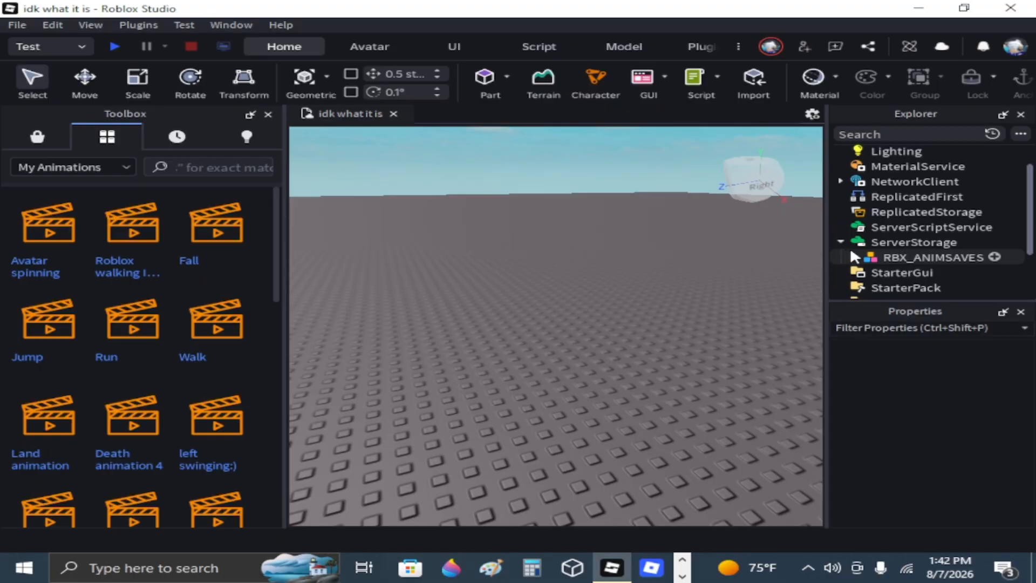
click(842, 243)
Paste the copied Animate script into StarterCharacterScripts under StarterPlayer and expand its contents.
scroll(847, 244, down, 2)
click(841, 231)
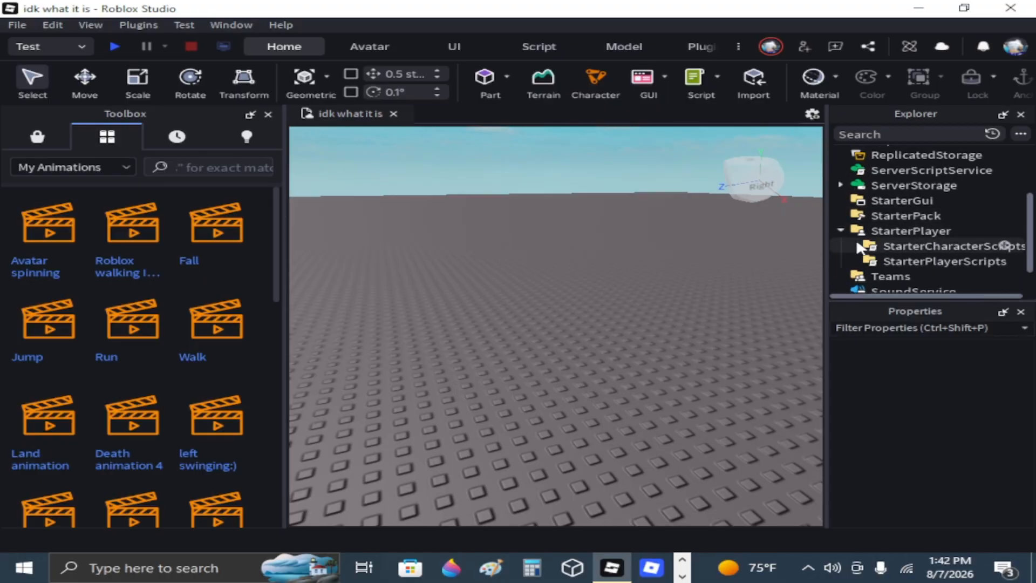
right_click(886, 244)
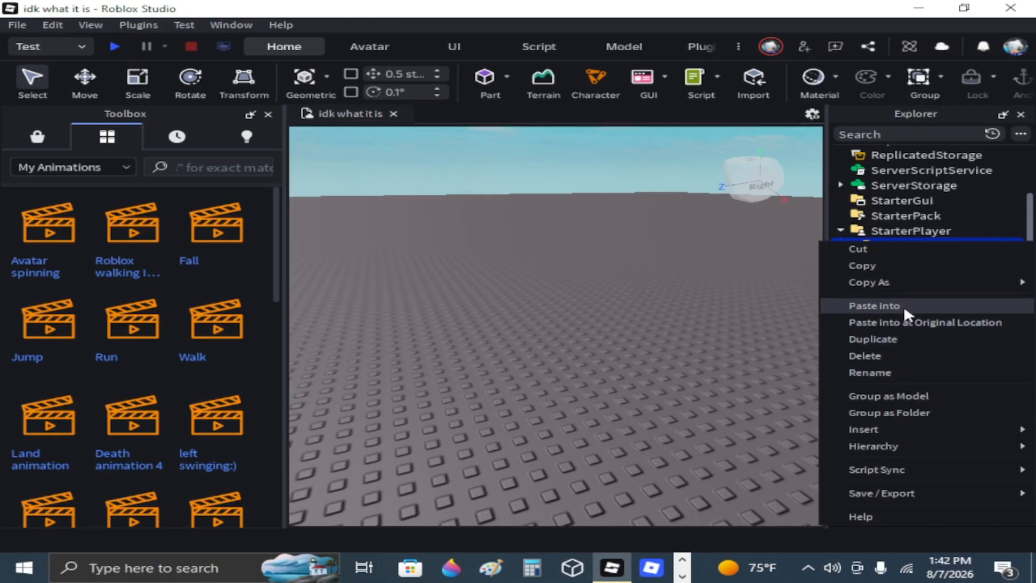
click(903, 305)
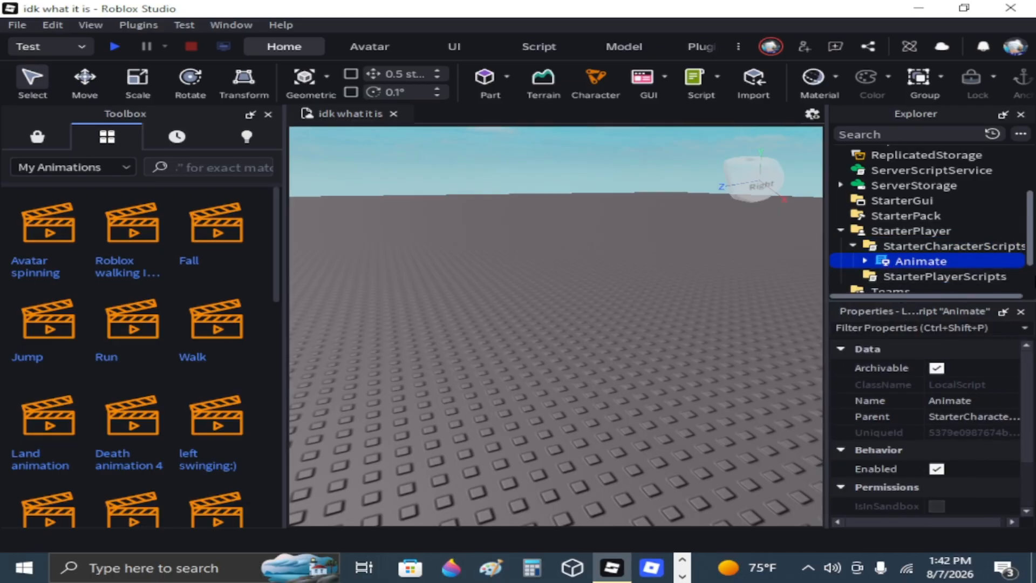
click(865, 260)
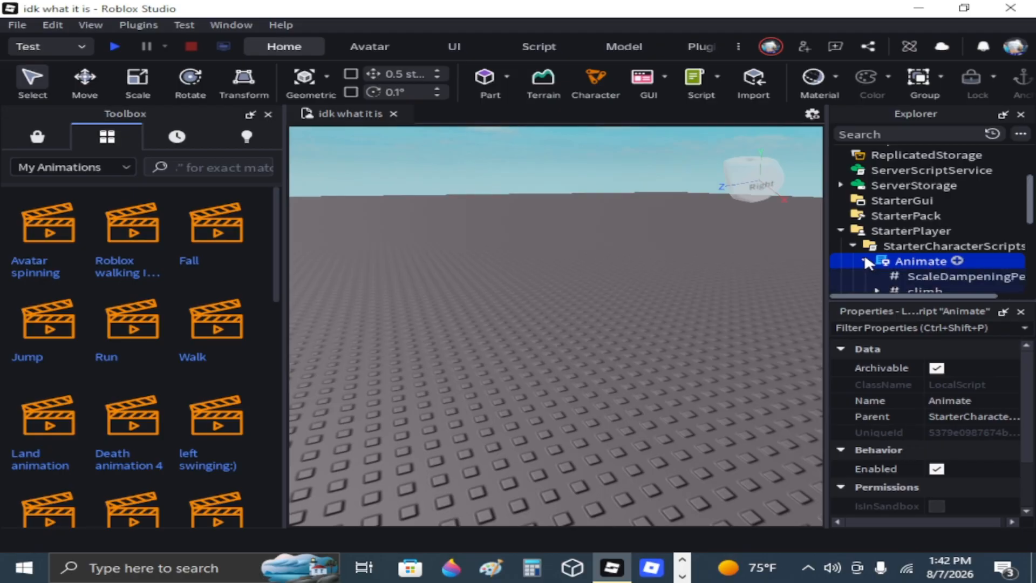
Select WalkAnim inside the walk value of the pasted Animate script and clear its AnimationId.
scroll(863, 253, down, 3)
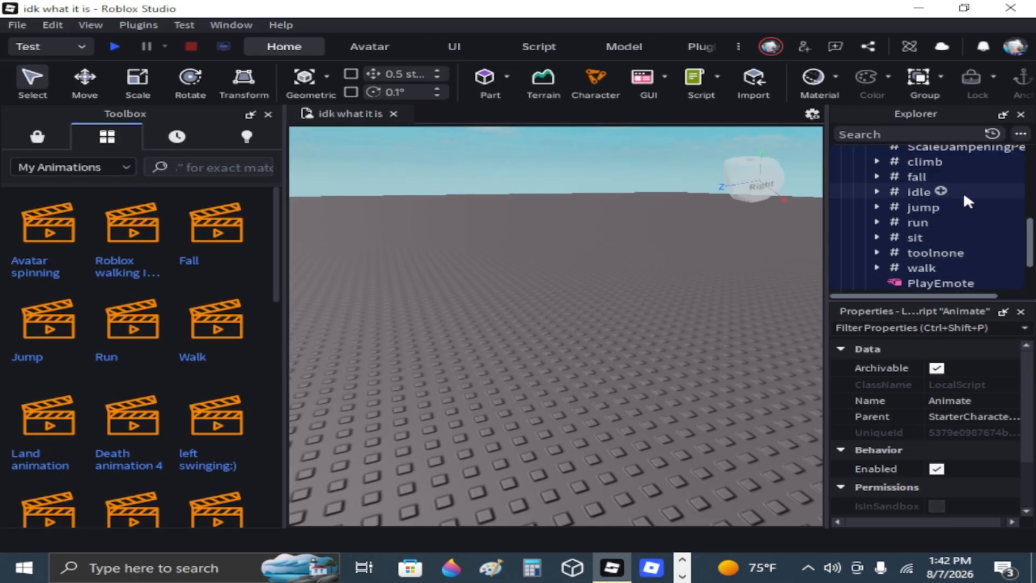
scroll(944, 216, up, 1)
scroll(941, 236, down, 2)
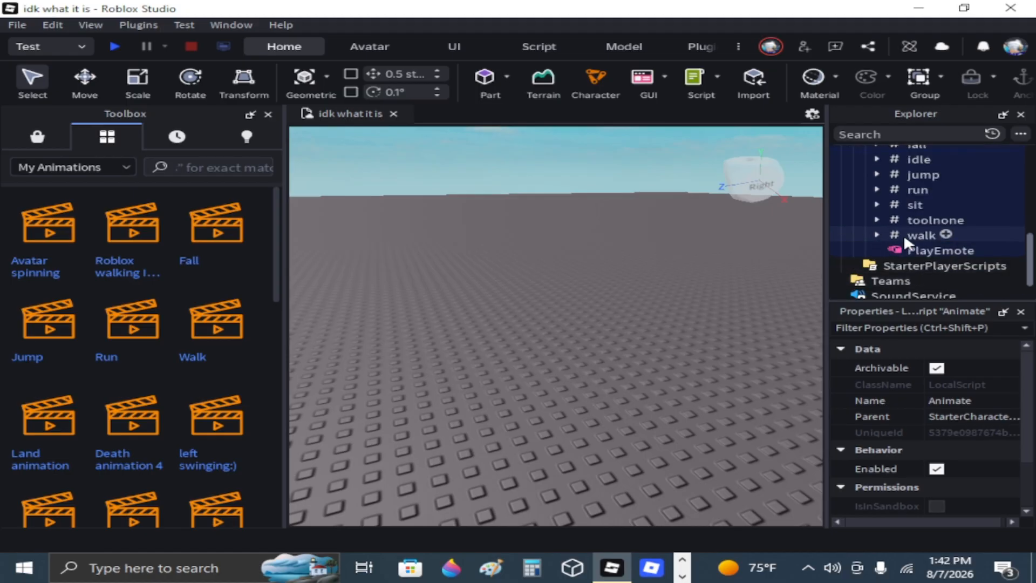
click(881, 236)
click(877, 235)
click(912, 251)
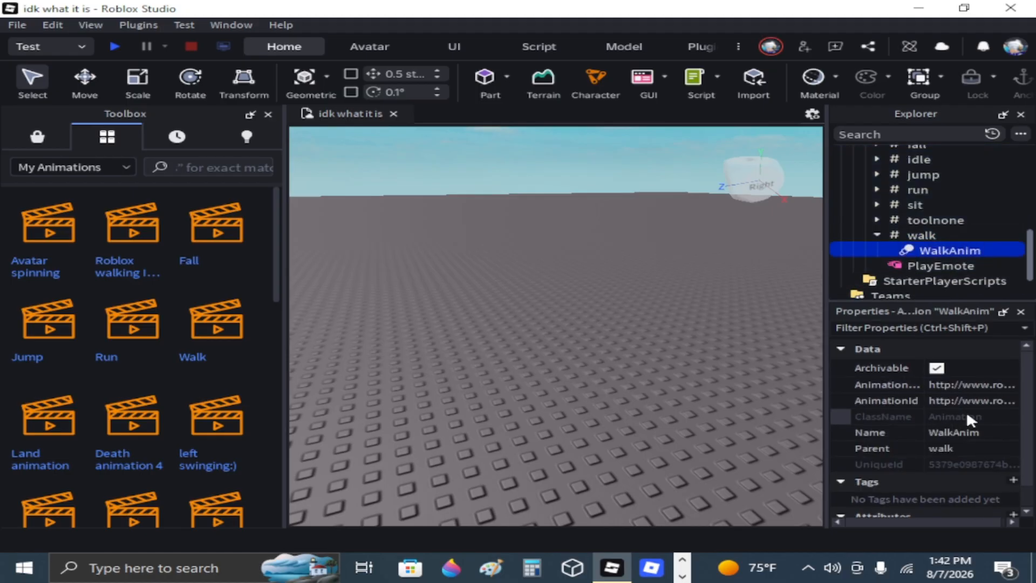
click(943, 401)
key(ctrl+a)
key(BackSpace)
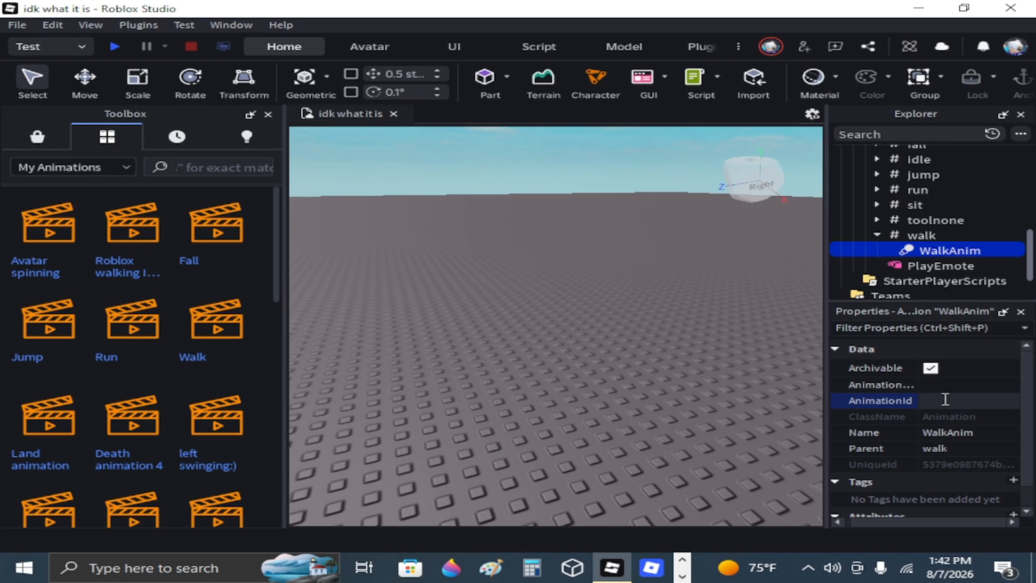
Copy the asset ID of the Walk animation from My Animations in the Toolbox.
right_click(946, 400)
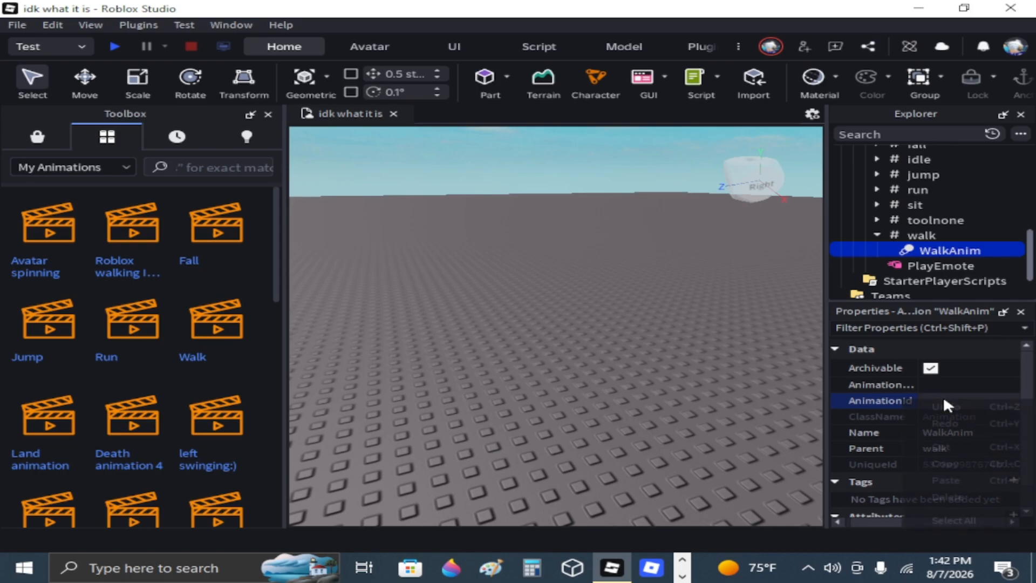
click(385, 229)
right_click(222, 335)
click(256, 361)
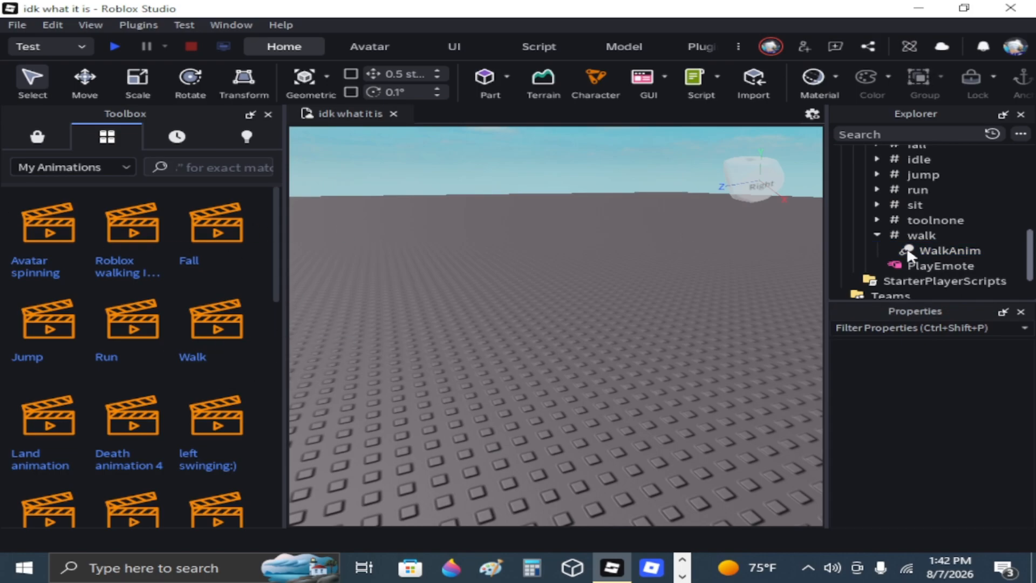
Set WalkAnim's AnimationId to the copied Walk asset ID and collapse the walk value in the Explorer.
click(988, 250)
click(961, 400)
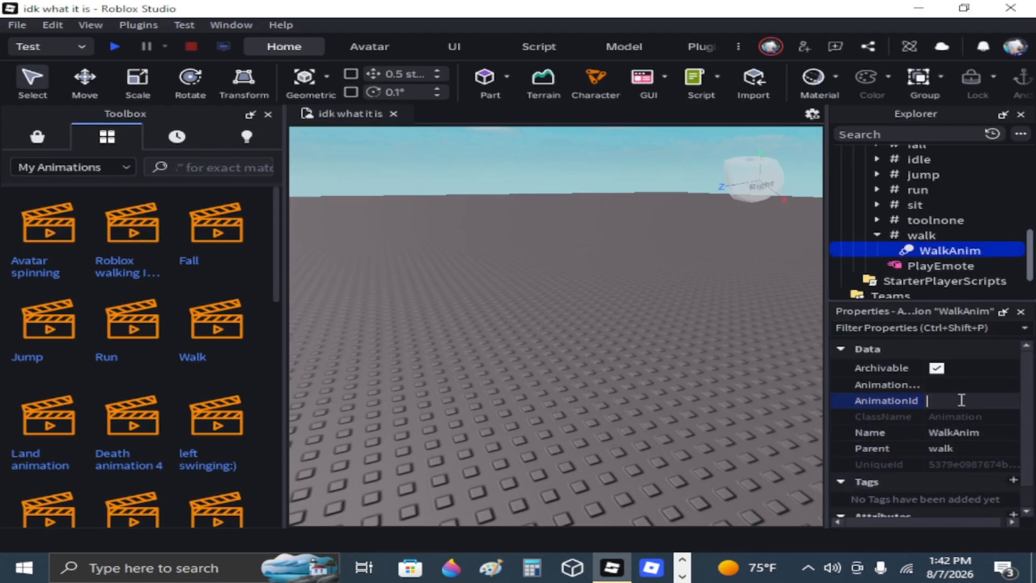
key(Return)
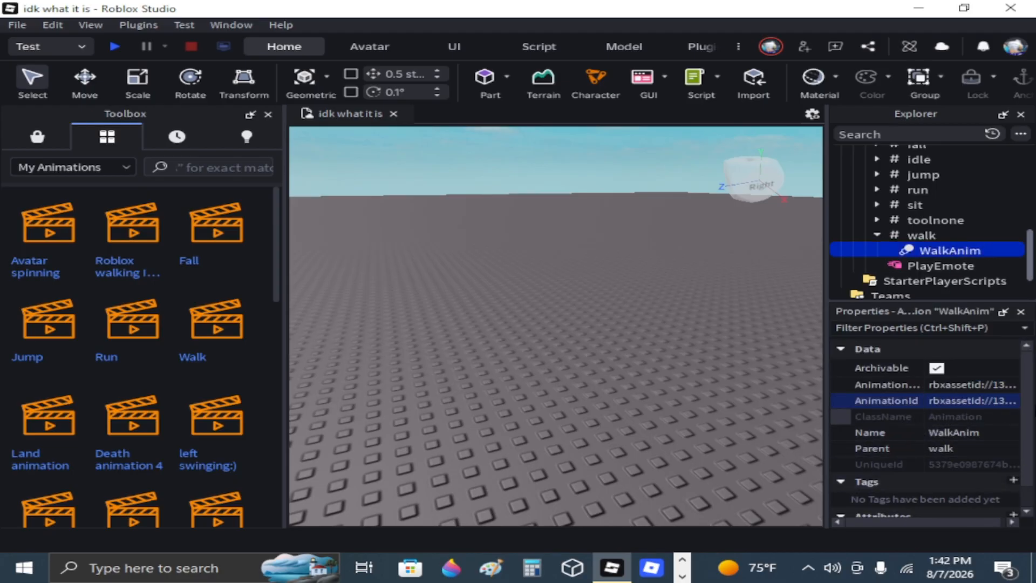
click(874, 233)
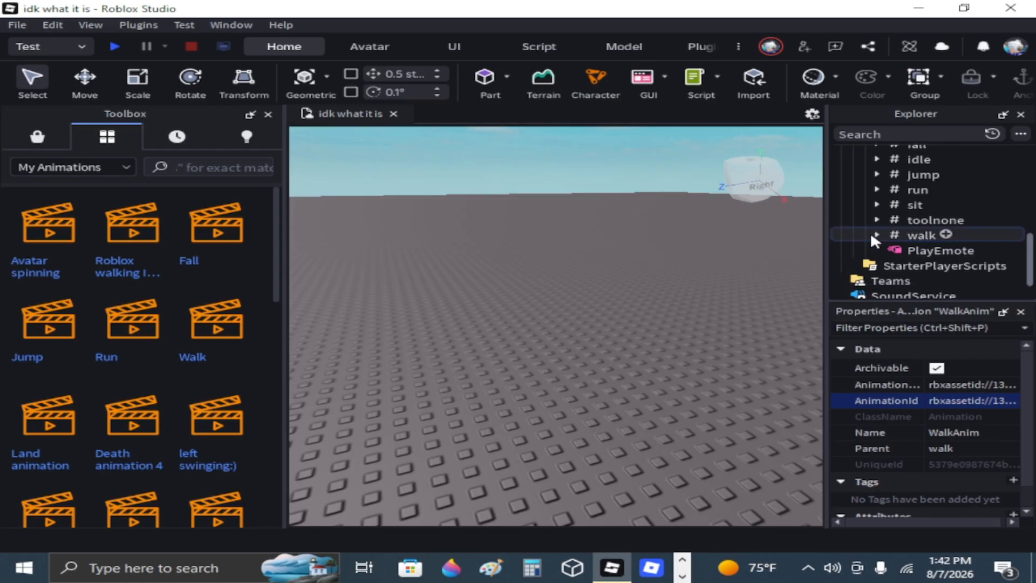
Start a playtest and walk the character toward the camera to examine the custom walk animation up close.
click(113, 46)
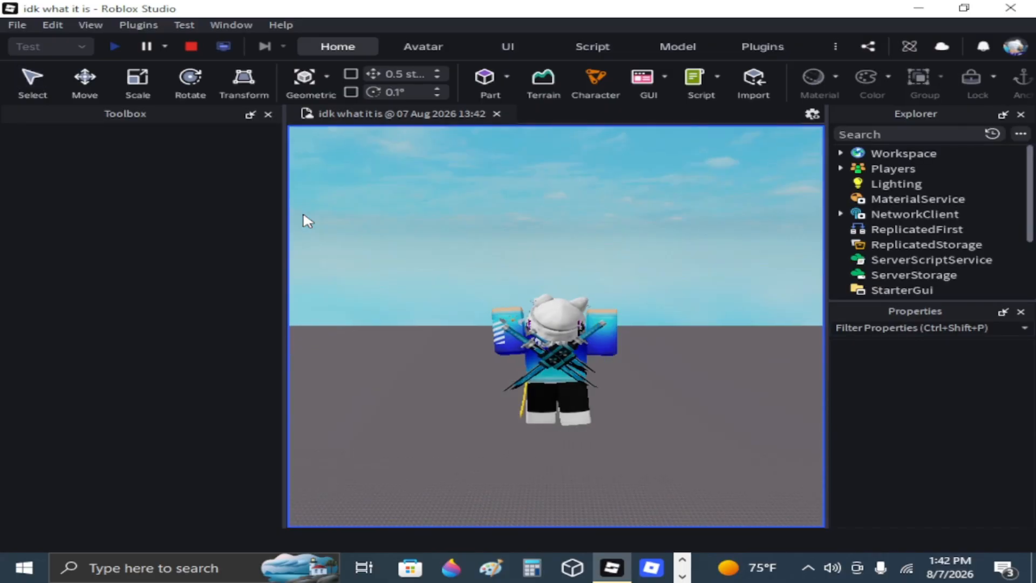
key(s)
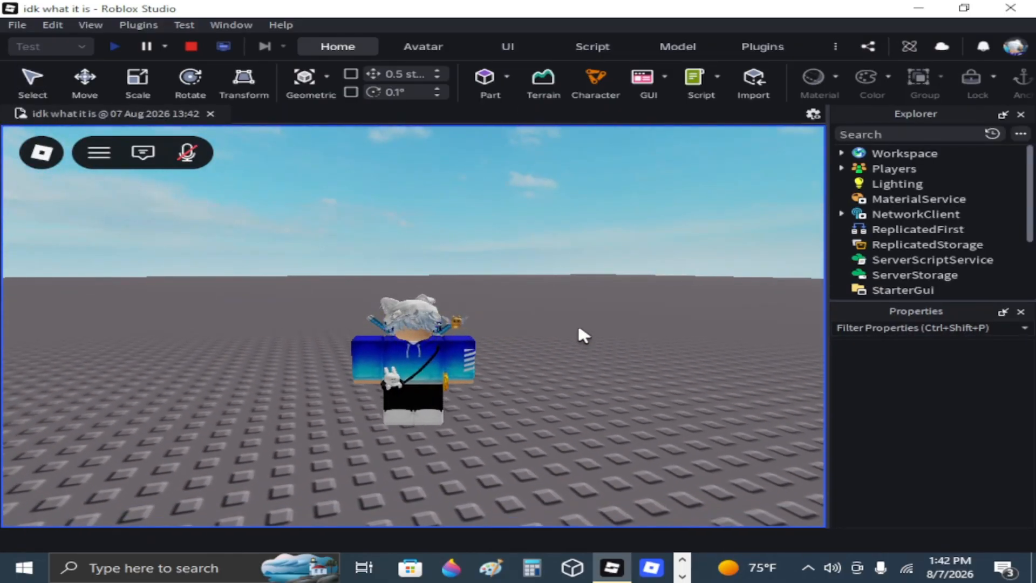
scroll(578, 328, up, 2)
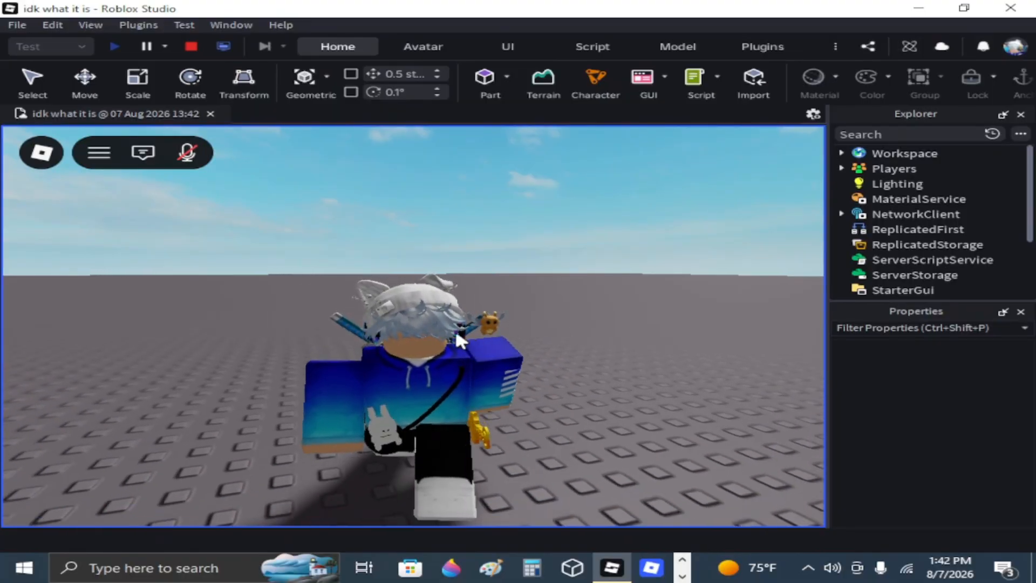
right_drag(435, 358, 468, 363)
key(s)
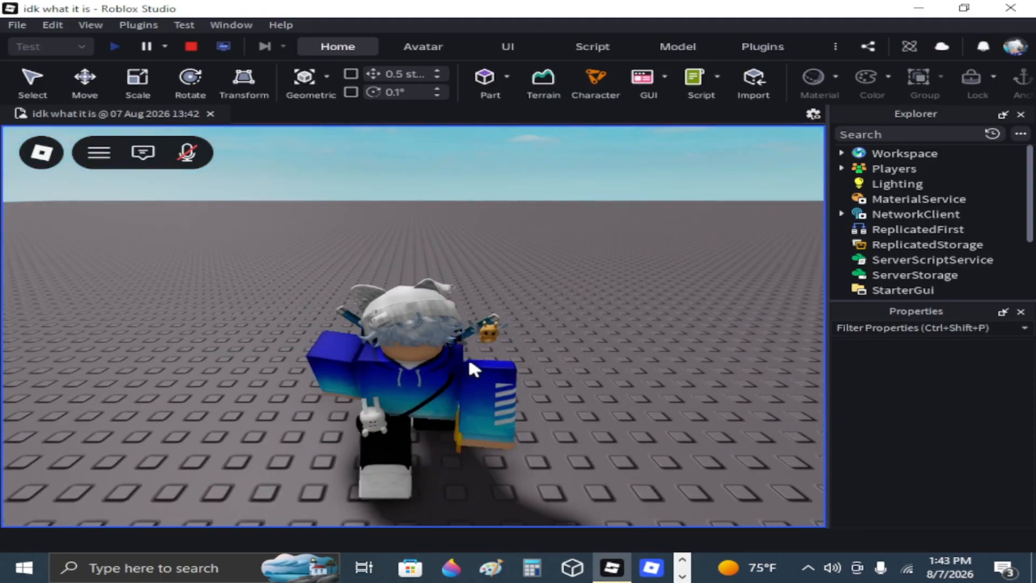
right_drag(179, 450, 198, 428)
scroll(179, 448, up, 4)
scroll(198, 428, down, 4)
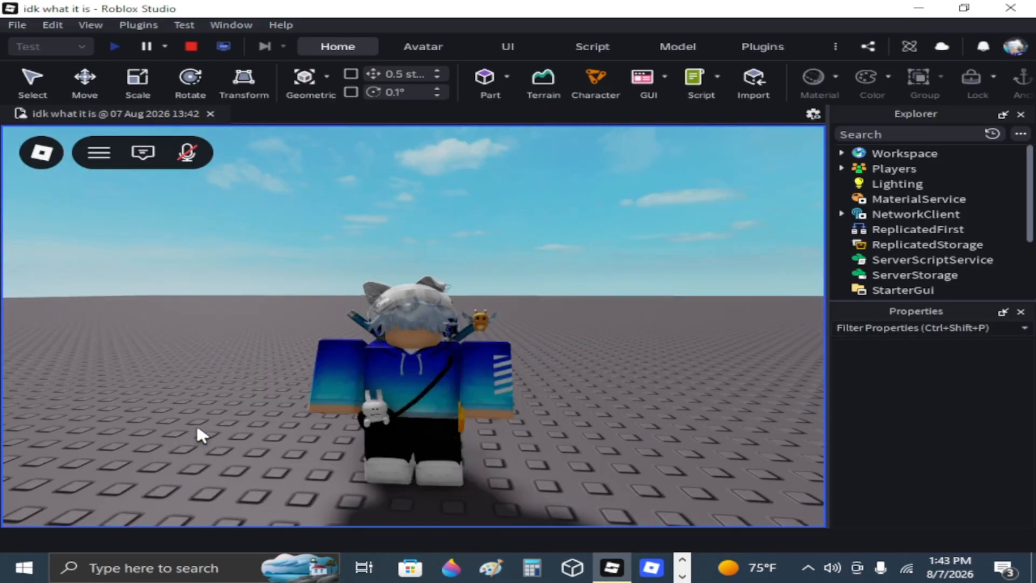
scroll(198, 428, up, 1)
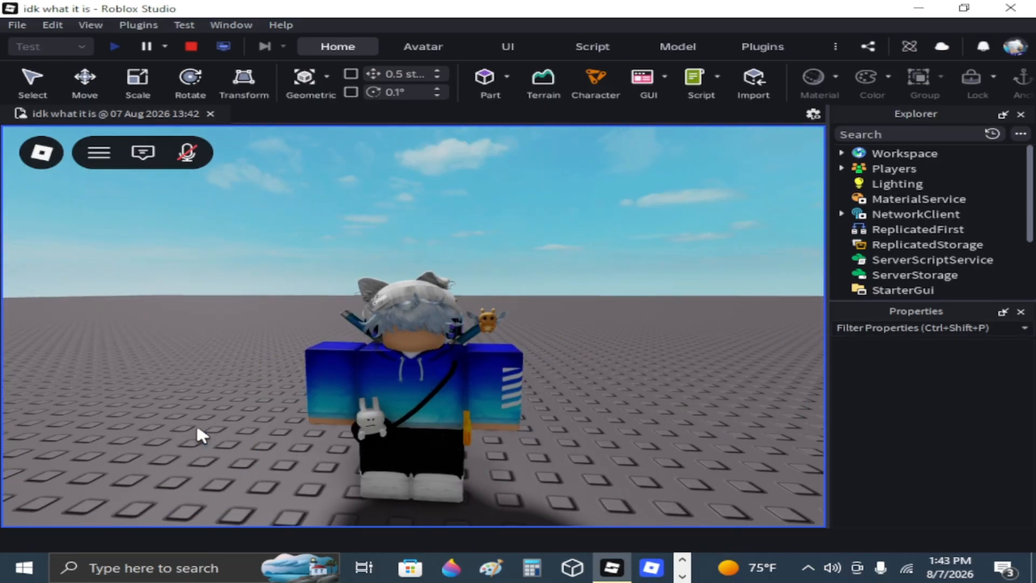